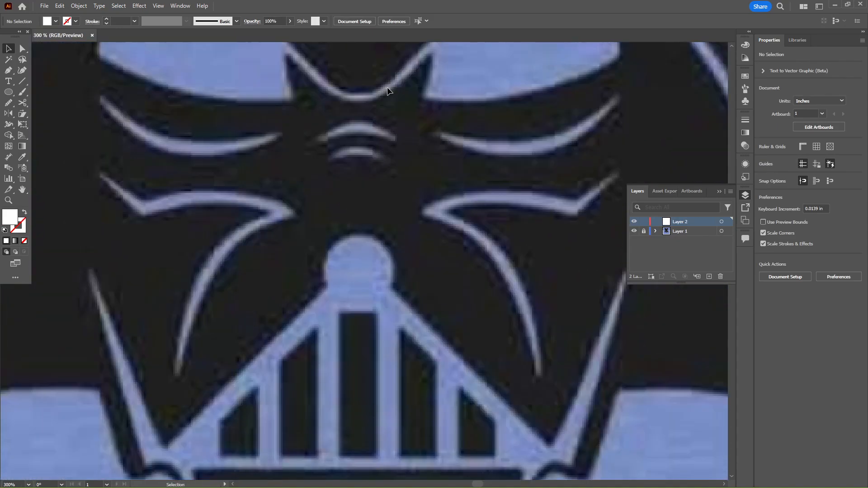
Step: Choose the Ellipse tool and set the drawing colours to no fill with a red e9002c stroke
key(ctrl+equal)
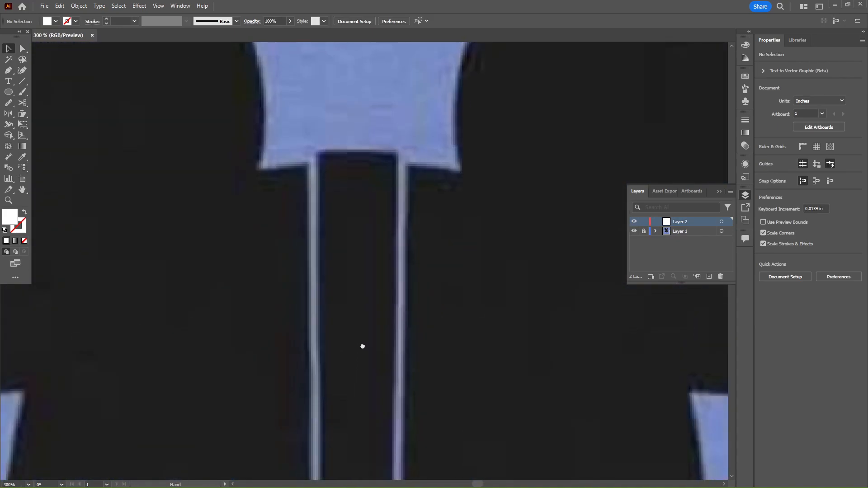
drag(362, 345, 371, 91)
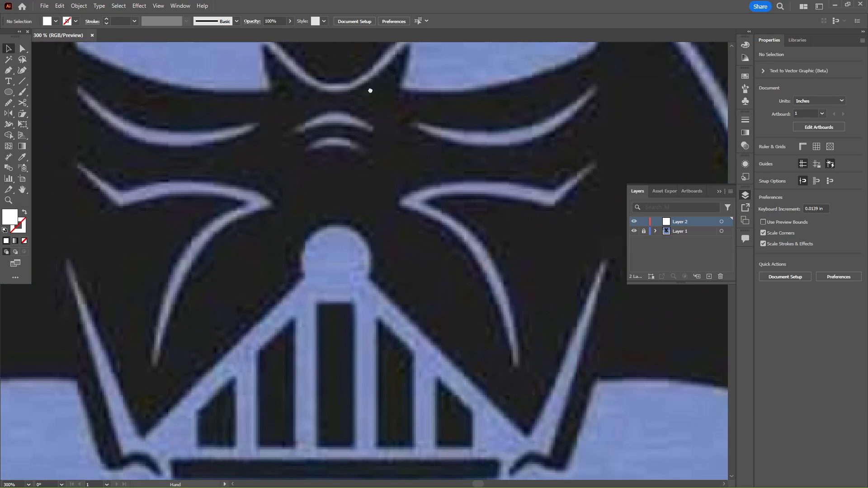
click(10, 92)
click(25, 211)
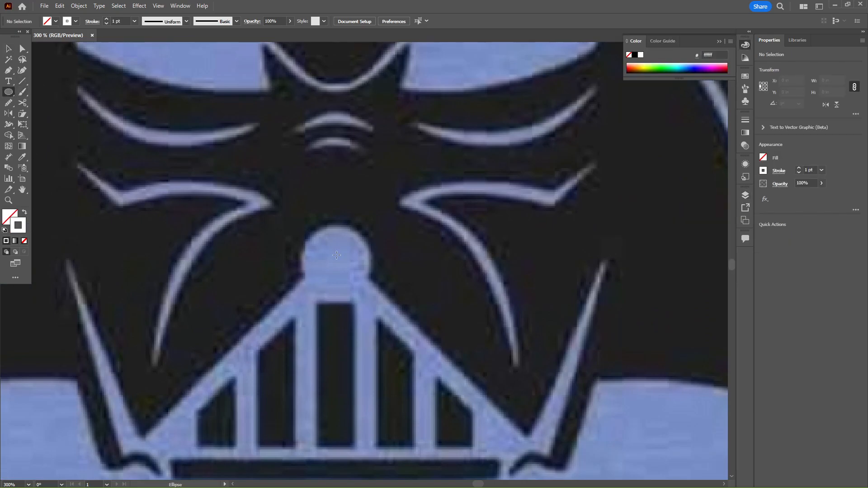
click(726, 66)
Step: Draw a circle about 0.56 in wide over the mouth grille's round top and place a vertical guide through its centre
drag(331, 255, 371, 293)
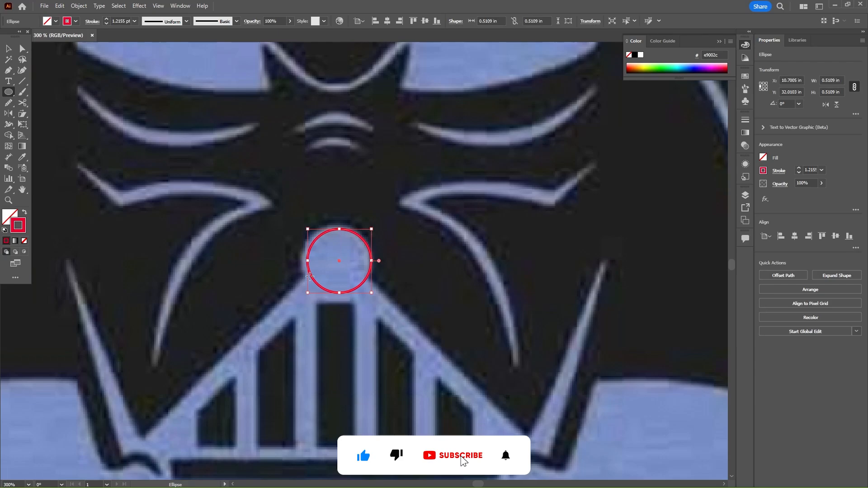
drag(310, 294, 303, 299)
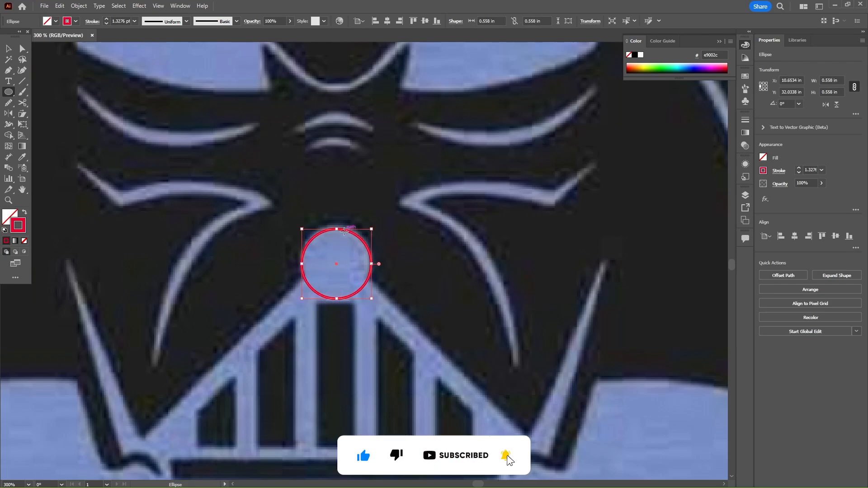
key(v)
click(347, 237)
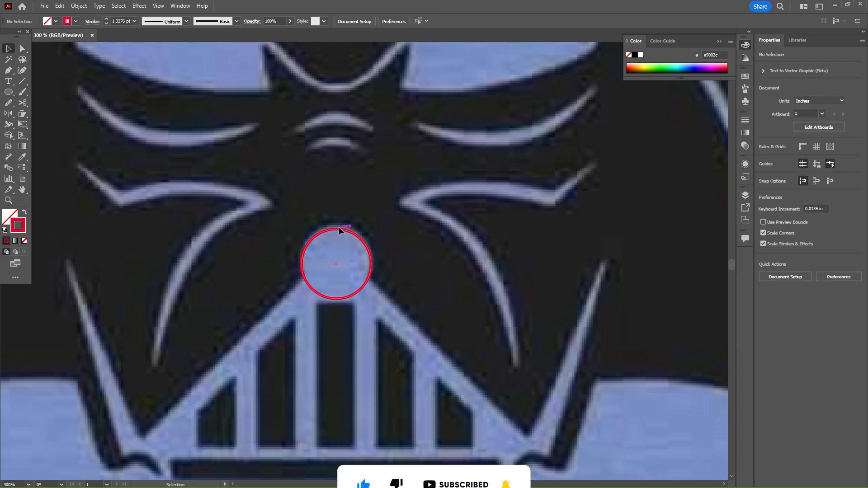
drag(340, 232, 340, 228)
key(ctrl+r)
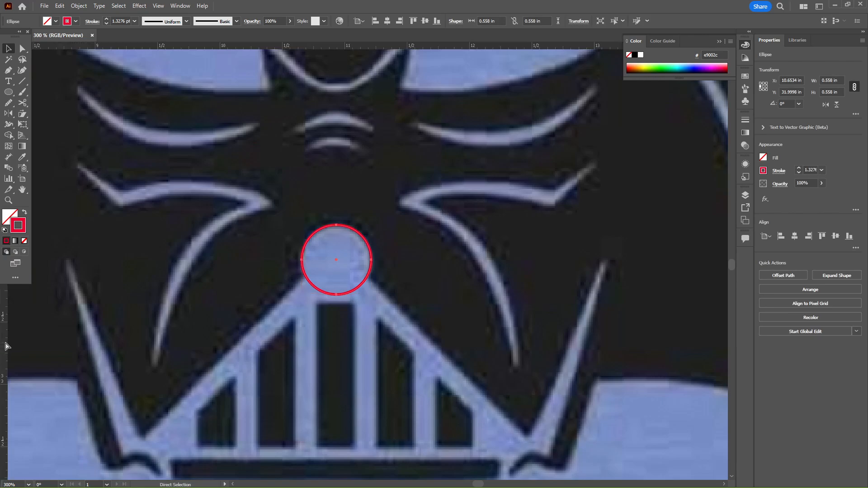
drag(346, 276, 337, 260)
Step: Cut the circle at its top and lower-left points with Scissors and delete the larger remainder, keeping the left arc
key(c)
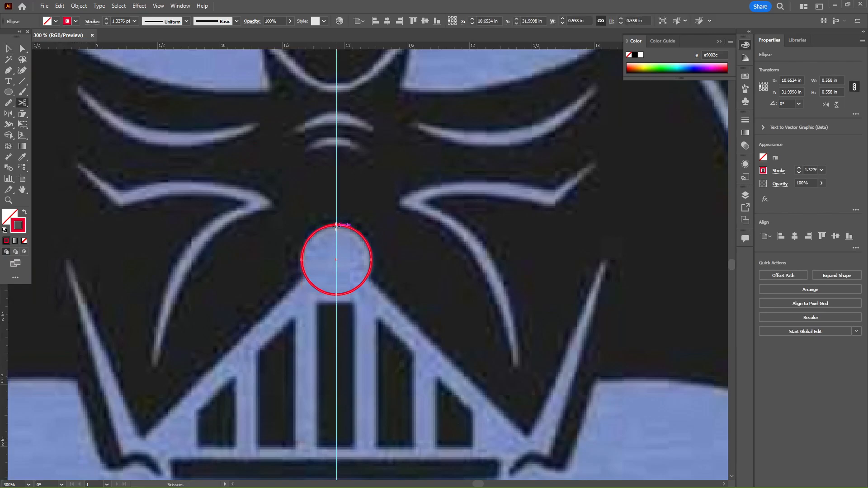
click(337, 225)
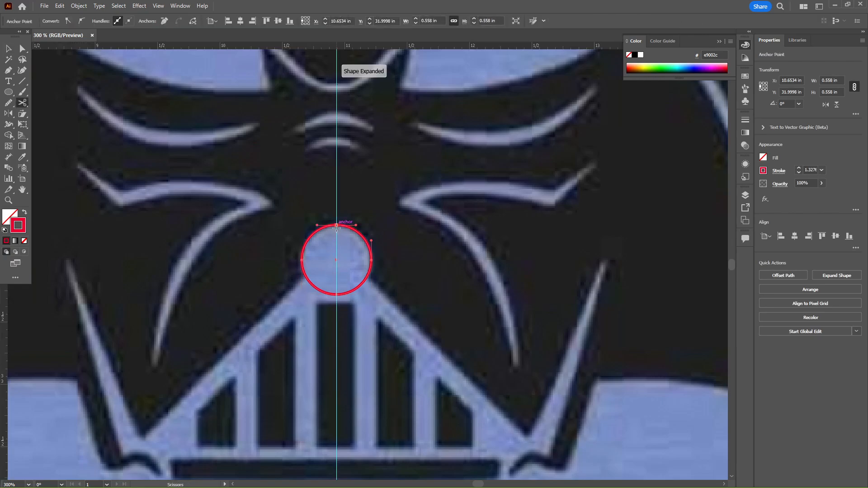
click(304, 275)
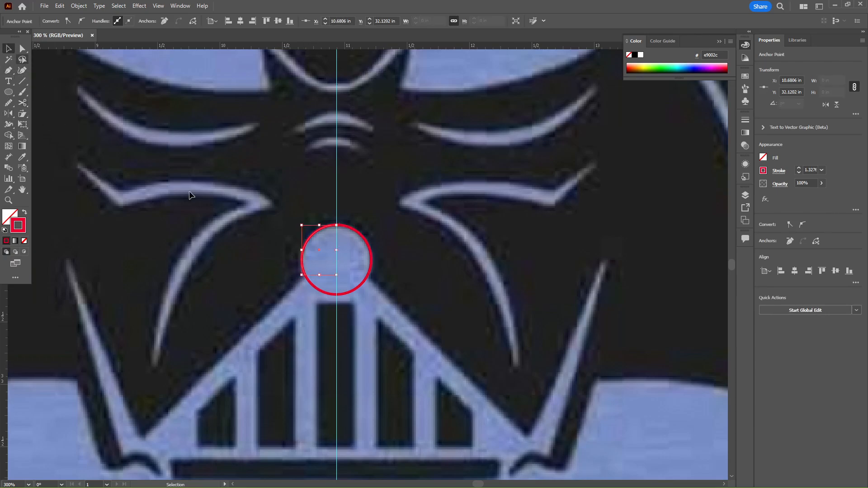
key(v)
click(315, 285)
key(Delete)
Step: Apply a Mirror repeat to the left arc so it reflects across the mask's vertical centre line
click(311, 271)
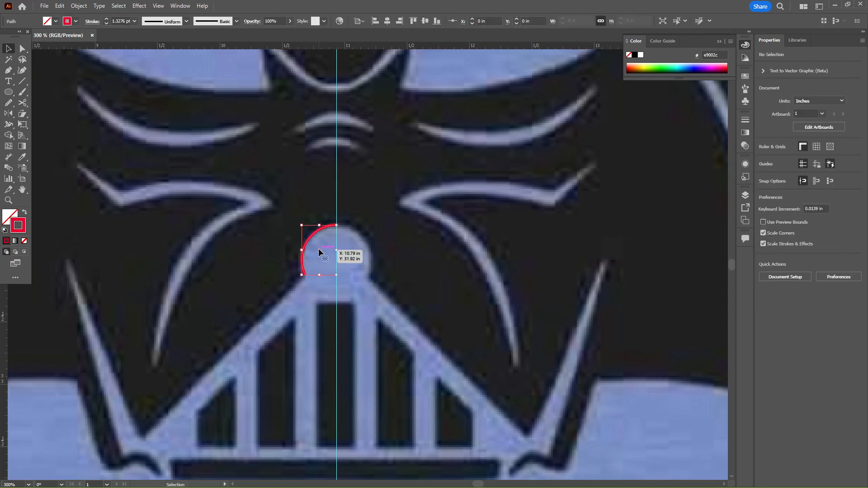
click(79, 6)
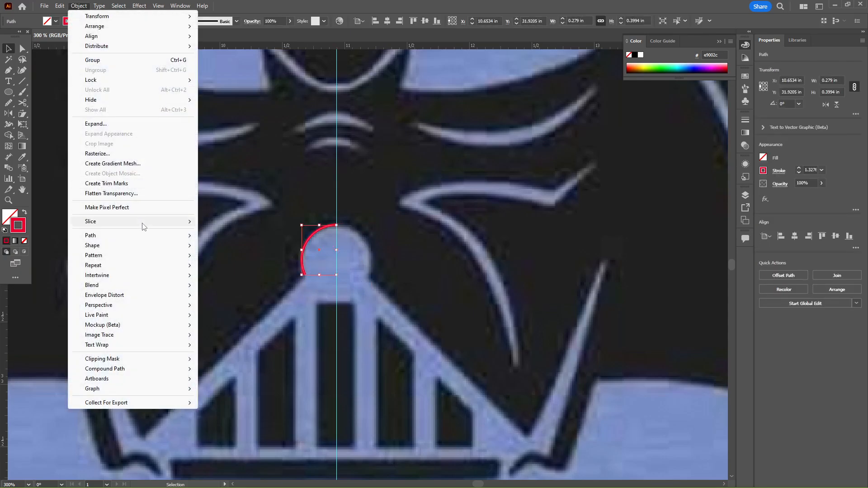
mouse_move(152, 239)
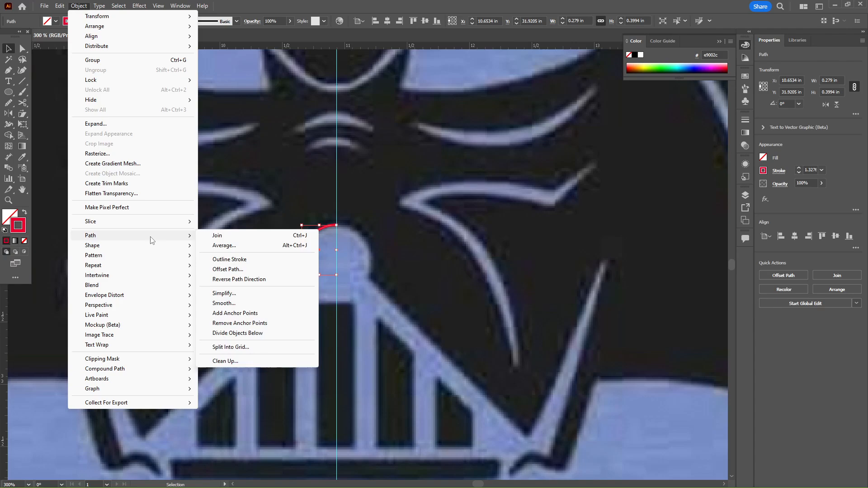
mouse_move(147, 277)
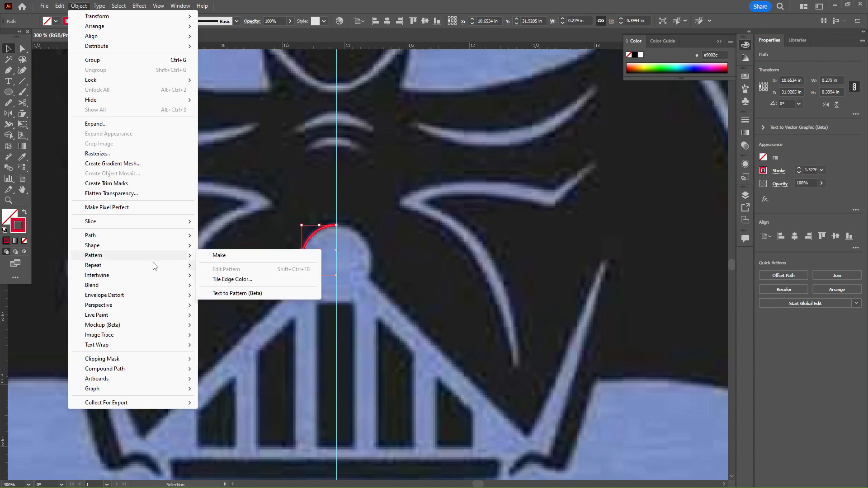
click(221, 285)
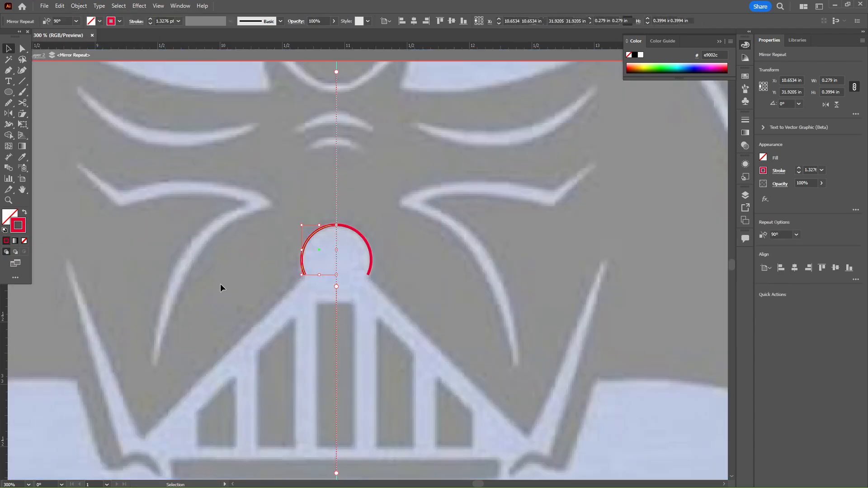
click(368, 299)
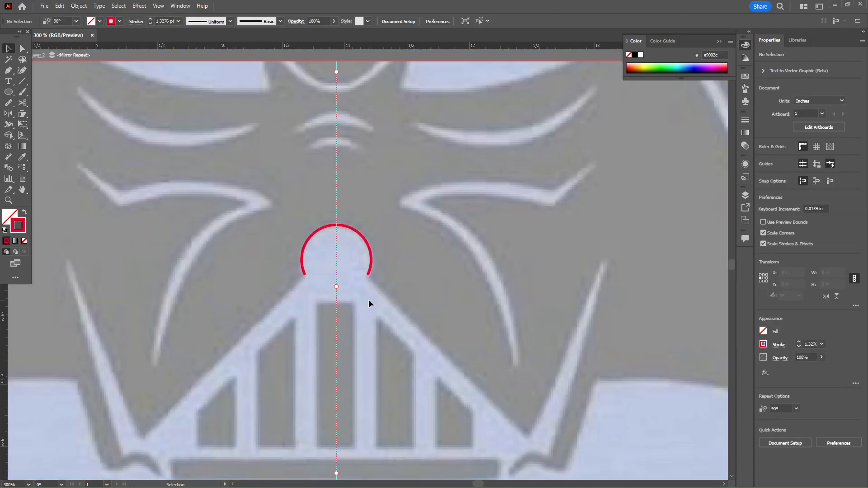
Step: Extend the arc's lower end with the Pen tool along the grille's slanted edge and up to the cheek spike's tip
key(p)
click(305, 275)
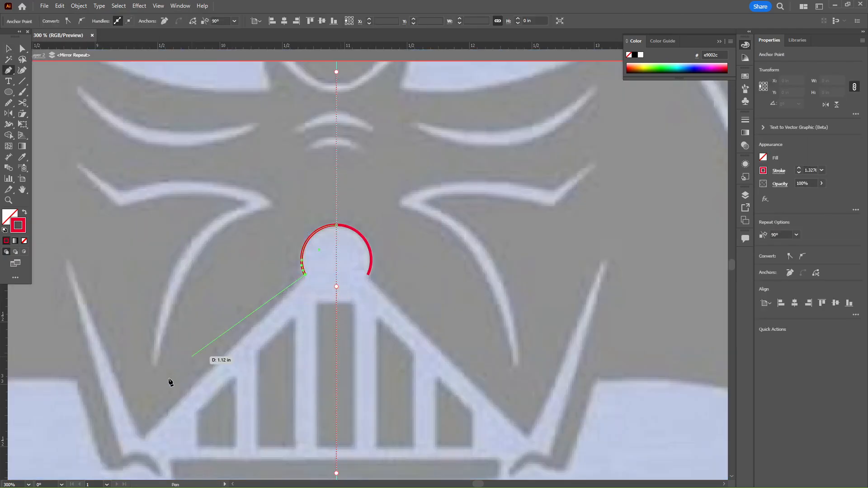
click(142, 438)
click(67, 265)
Step: Continue the outline down the spike's outer edge, around the curved hook beside the grille, and up to the jaw corner
scroll(136, 339, down, 3)
scroll(135, 339, right, 2)
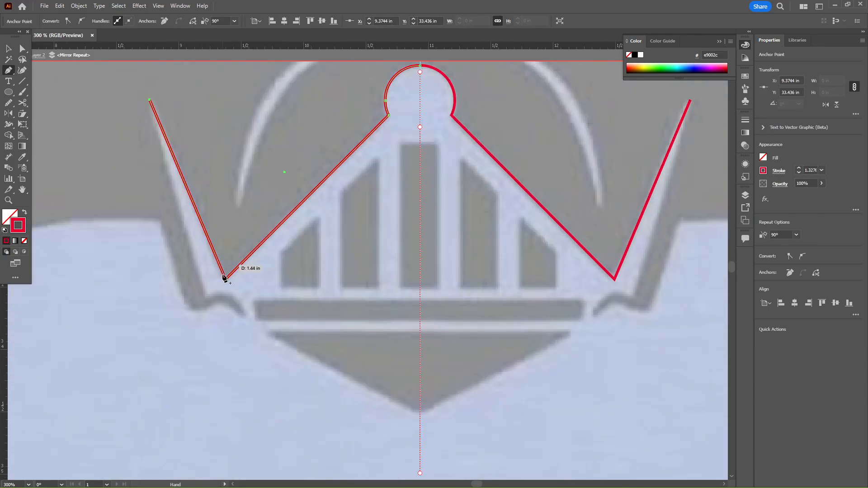
click(206, 298)
click(248, 318)
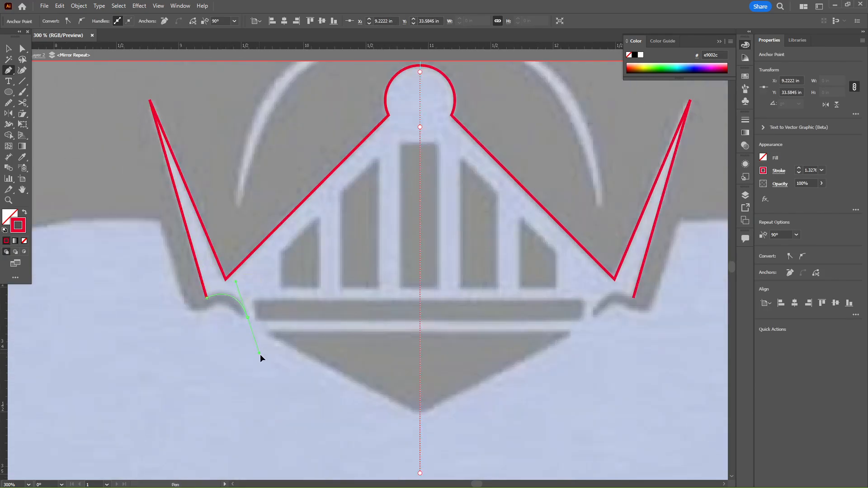
drag(261, 358, 261, 357)
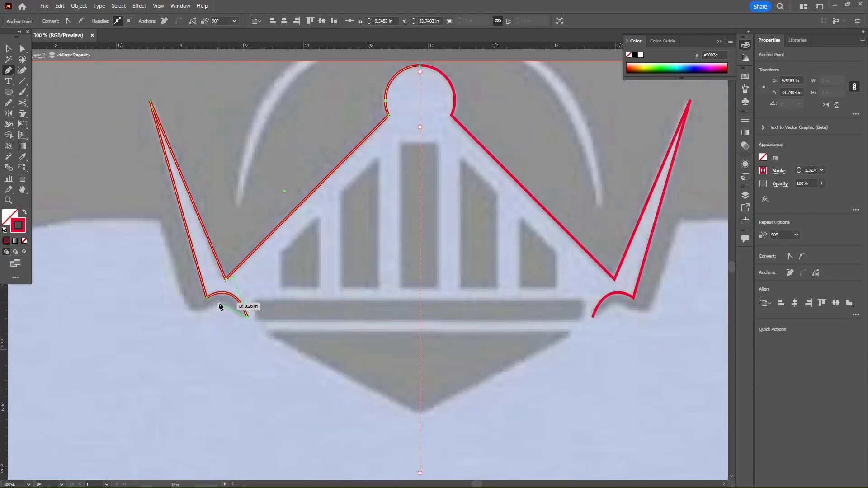
drag(219, 303, 206, 304)
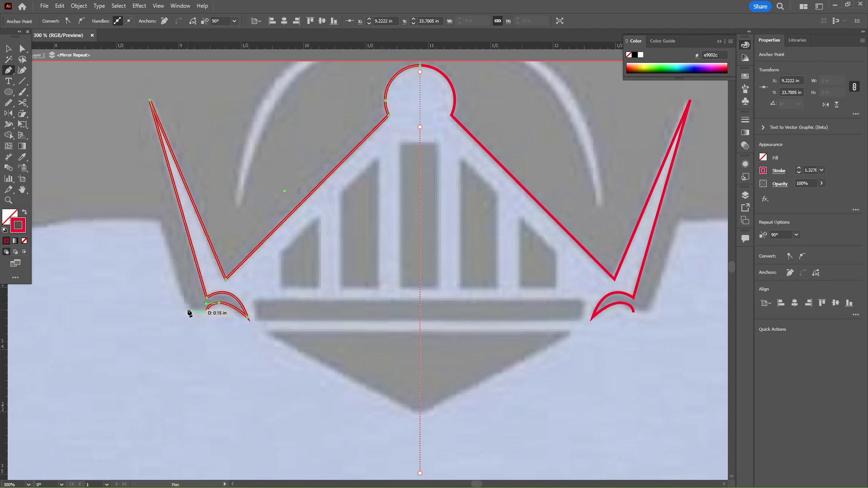
click(159, 220)
Step: Trace the outline along the curved lower jaw edge and up the helmet's inner edge to the left eye's upper corner
drag(81, 228, 366, 262)
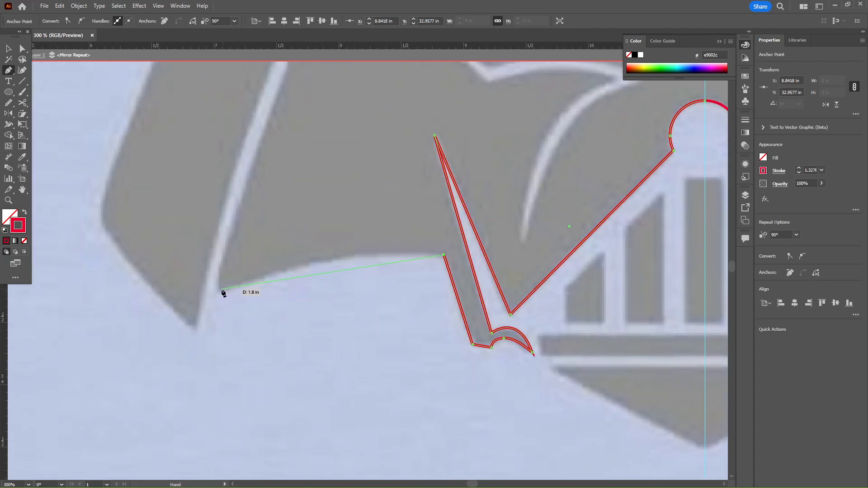
drag(221, 292, 129, 338)
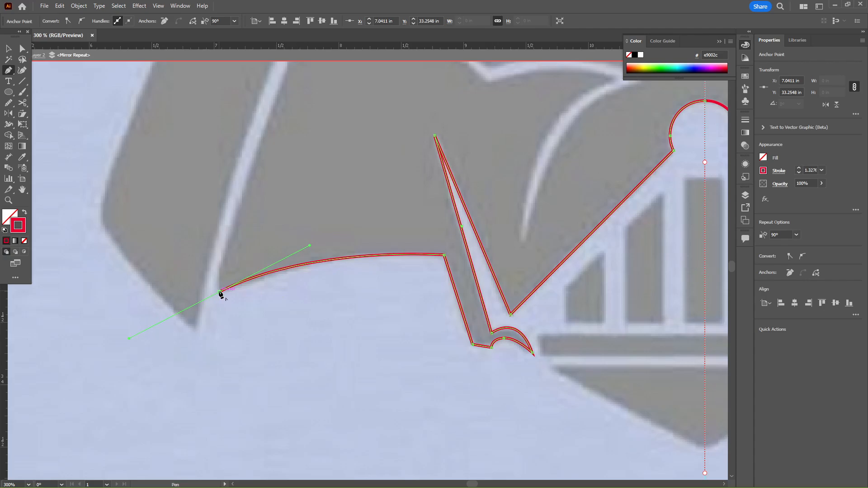
scroll(245, 258, up, 5)
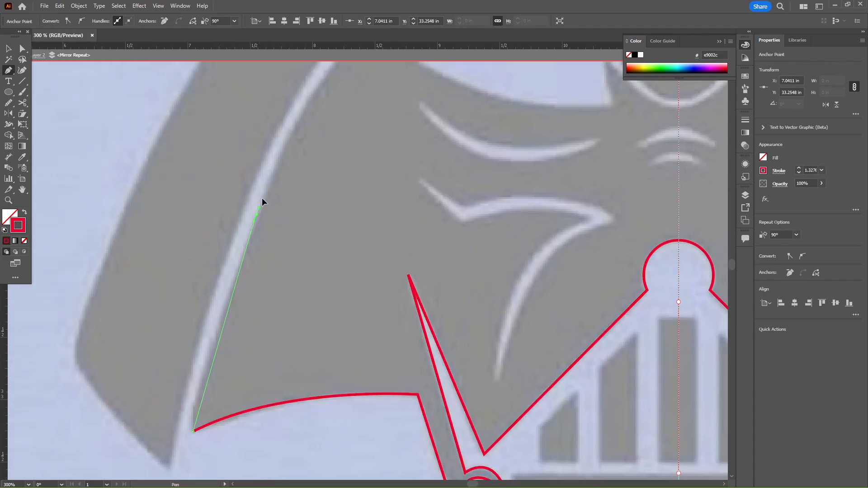
drag(284, 130, 289, 116)
scroll(244, 229, up, 8)
scroll(244, 229, right, 4)
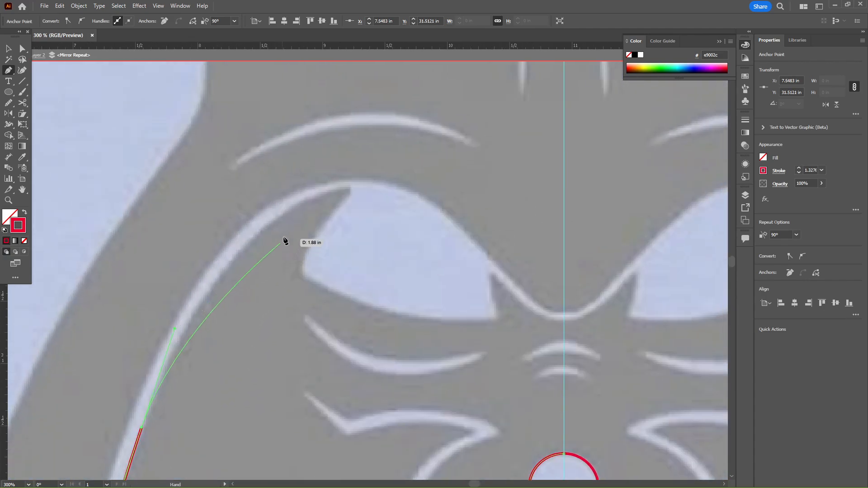
drag(348, 186, 460, 164)
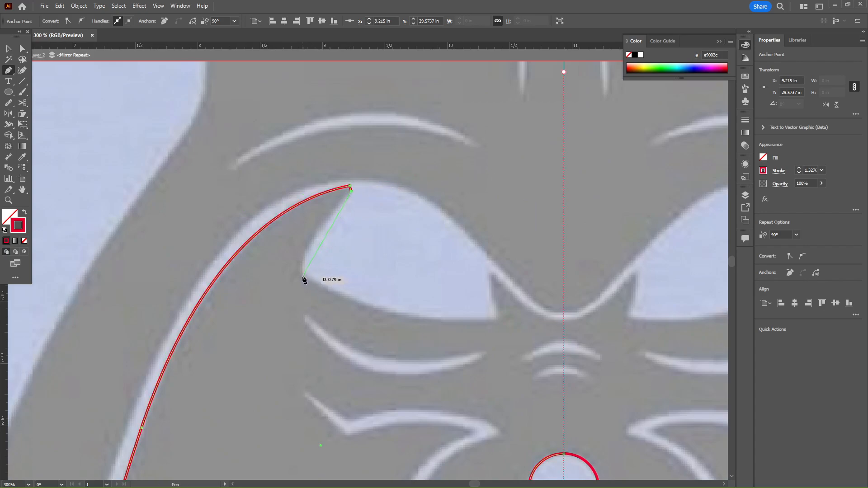
Step: Trace the left eye's outer and lower edges and the nose-bridge curve to the centre line, ending the path
drag(302, 276, 308, 312)
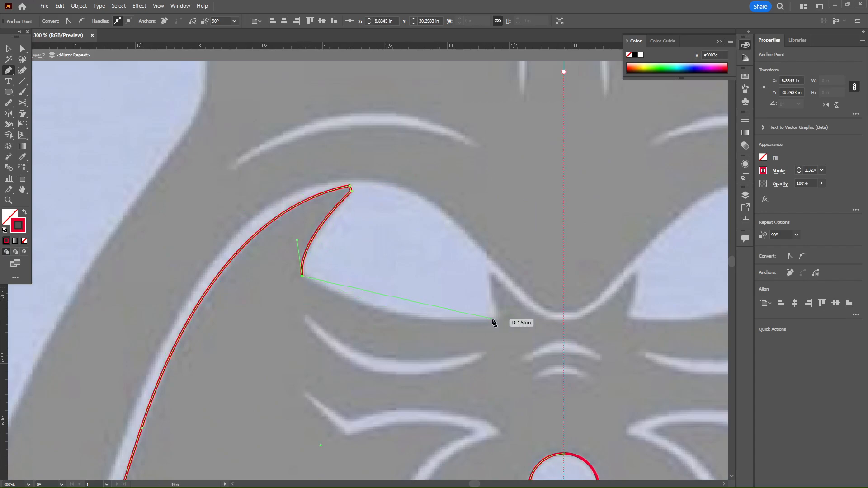
drag(497, 320, 623, 313)
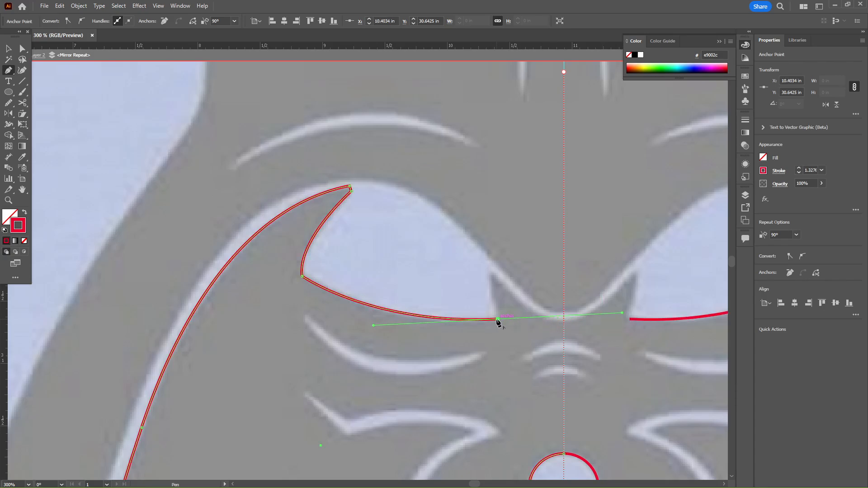
click(492, 272)
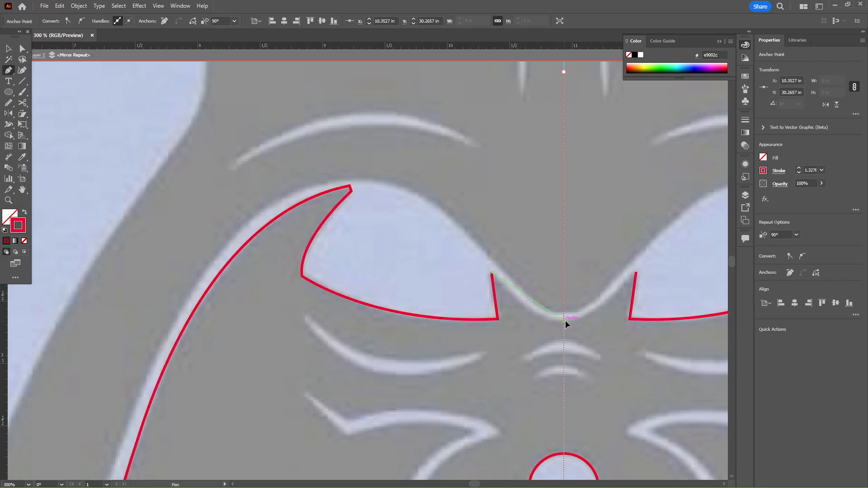
drag(596, 322, 516, 265)
ctrl+click(596, 337)
Step: Draw the lower and upper curves of the larger crescent under the nose bridge
click(447, 272)
ctrl+click(461, 279)
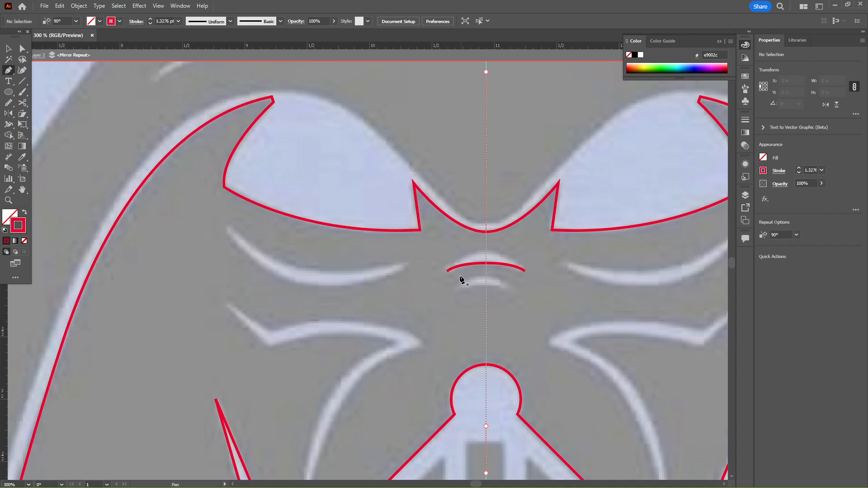
drag(449, 275, 513, 253)
ctrl+click(460, 294)
Step: Draw the lower and upper curves of the smaller crescent beneath the first one at the nose
click(457, 288)
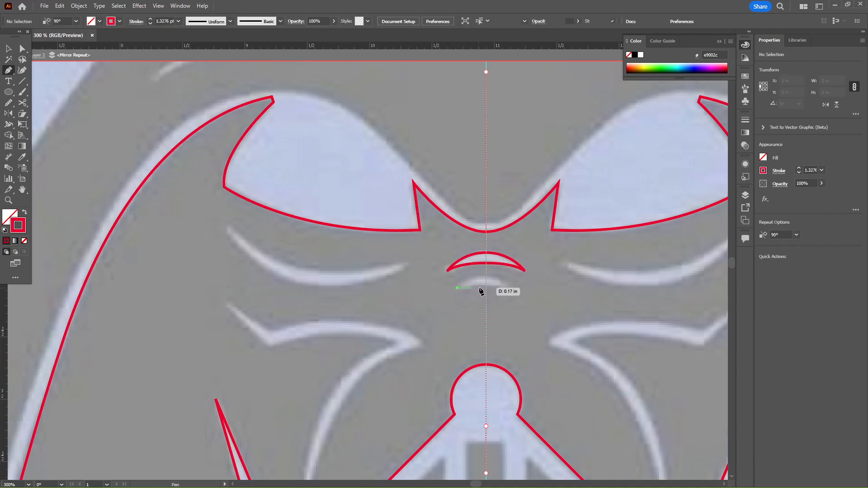
drag(500, 287, 518, 288)
ctrl+click(462, 292)
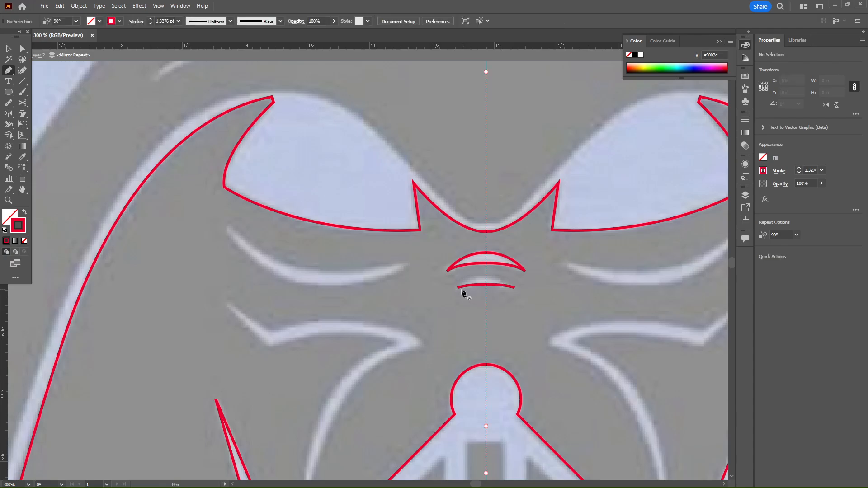
drag(459, 288, 486, 277)
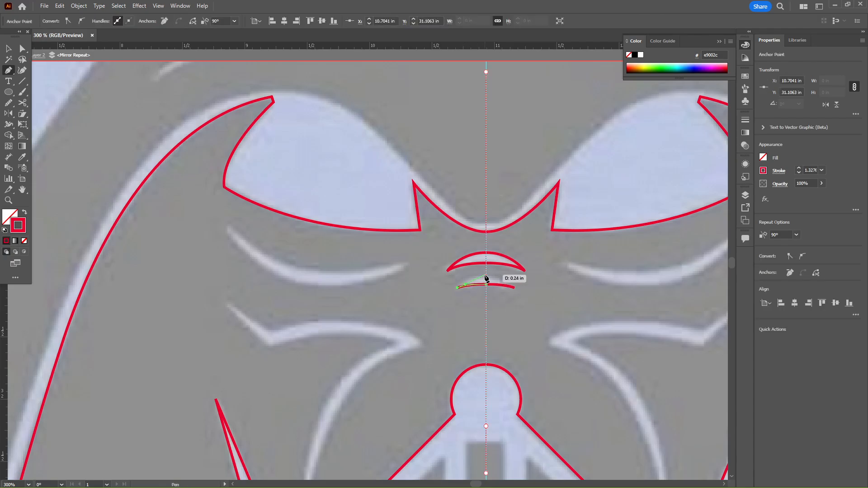
drag(478, 310, 478, 310)
ctrl+click(478, 309)
Step: Draw the upper curve of the crescent below the left eye from its outer tip to its inner tip
click(226, 225)
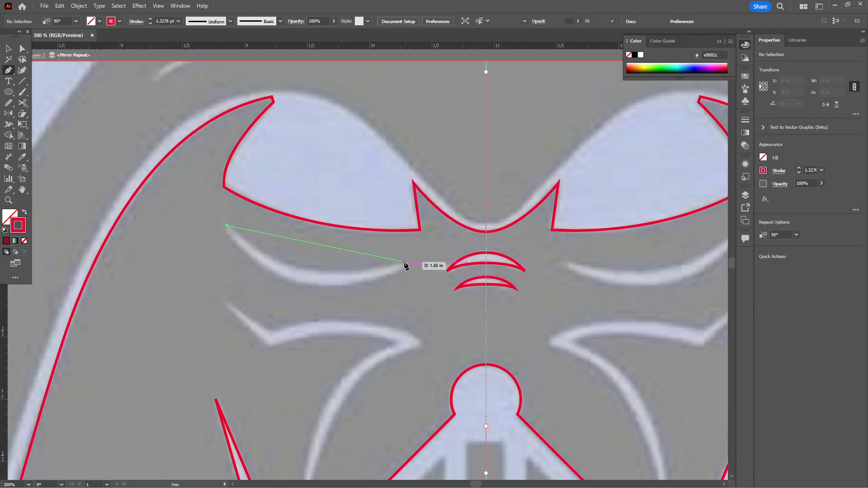
drag(405, 265, 515, 227)
ctrl+click(515, 226)
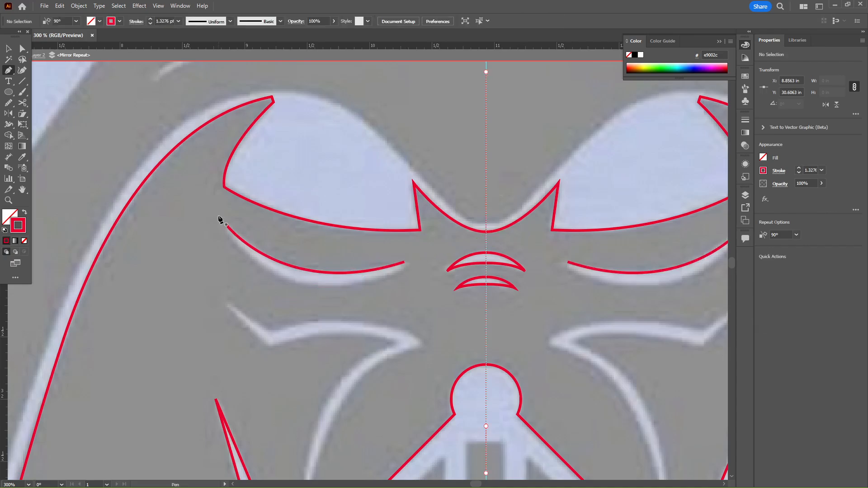
click(228, 226)
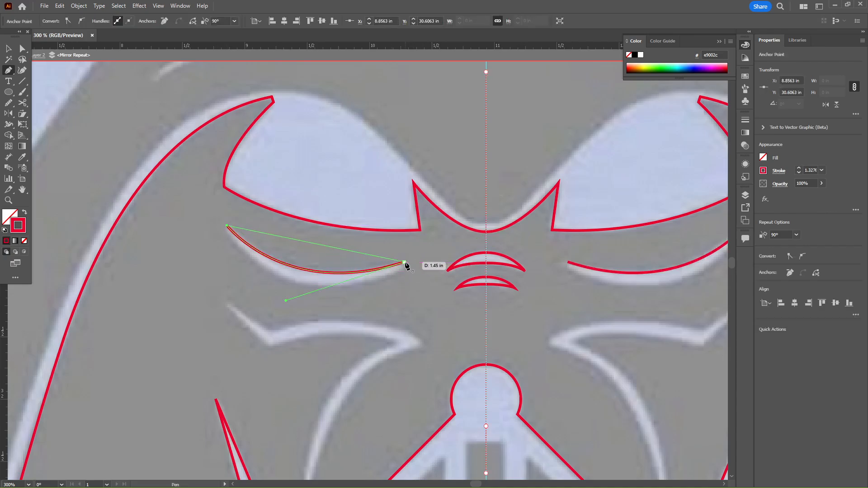
drag(405, 262, 492, 210)
key(ctrl+z)
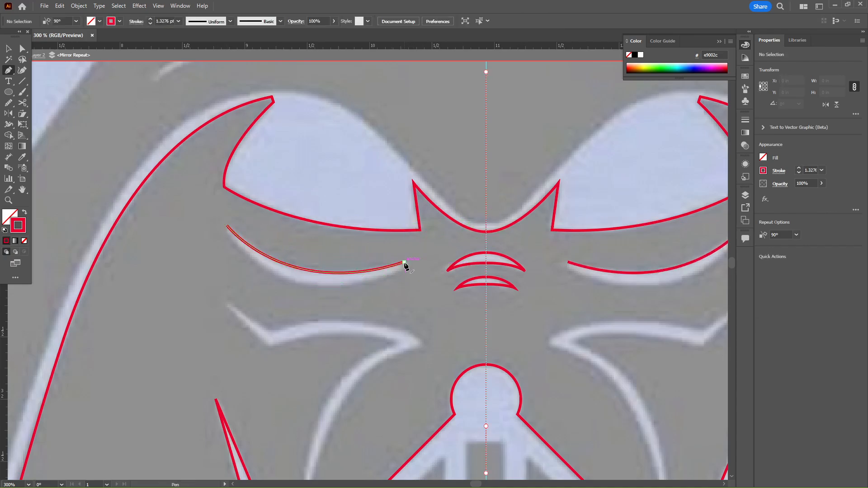
Step: Close the crescent below the left eye with its lower curve and end the path
drag(227, 227, 164, 117)
ctrl+click(215, 270)
Step: Trace the upper edge of the left hooked cheek stripe from its outer tip through the notch to its inner point
click(229, 305)
click(272, 331)
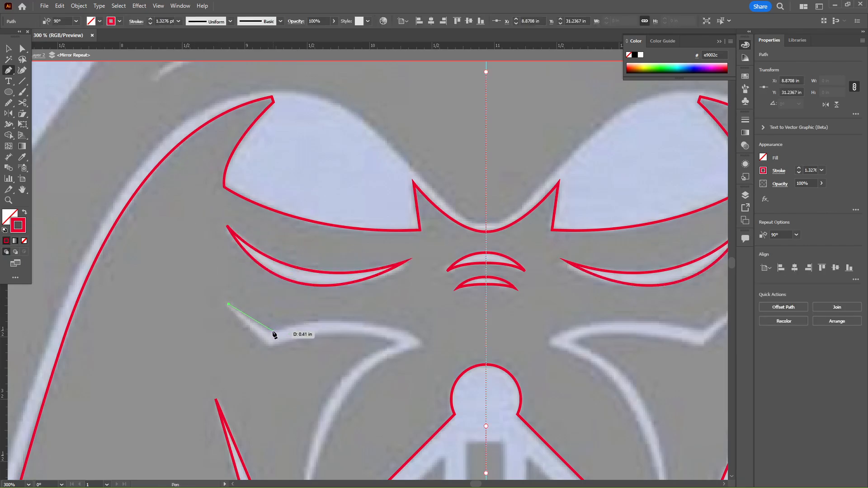
drag(298, 337, 284, 235)
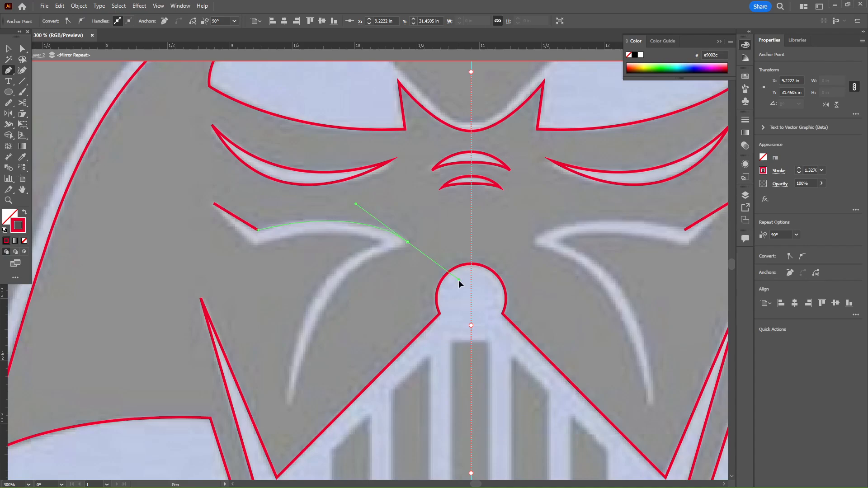
drag(458, 280, 459, 280)
drag(408, 242, 411, 250)
click(407, 242)
Step: Continue the cheek stripe with a curve from its inner point down to its lower tip, ending in a corner
drag(337, 328, 369, 168)
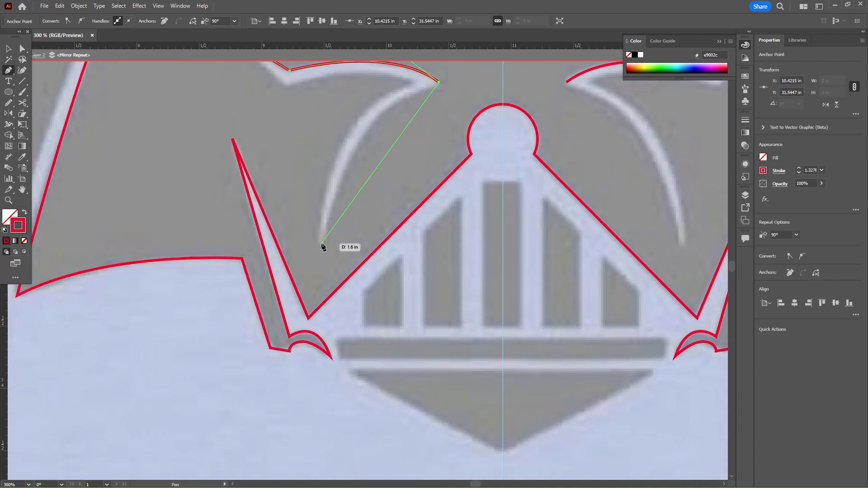
drag(324, 249, 301, 387)
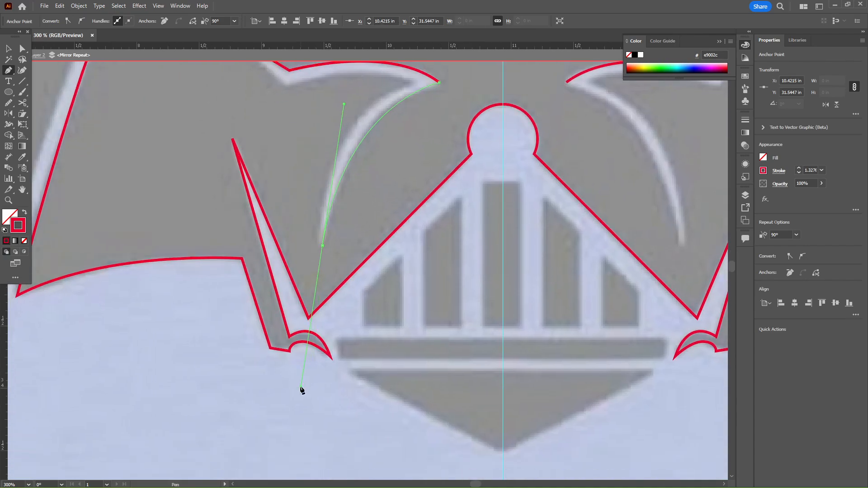
click(325, 249)
scroll(362, 235, up, 5)
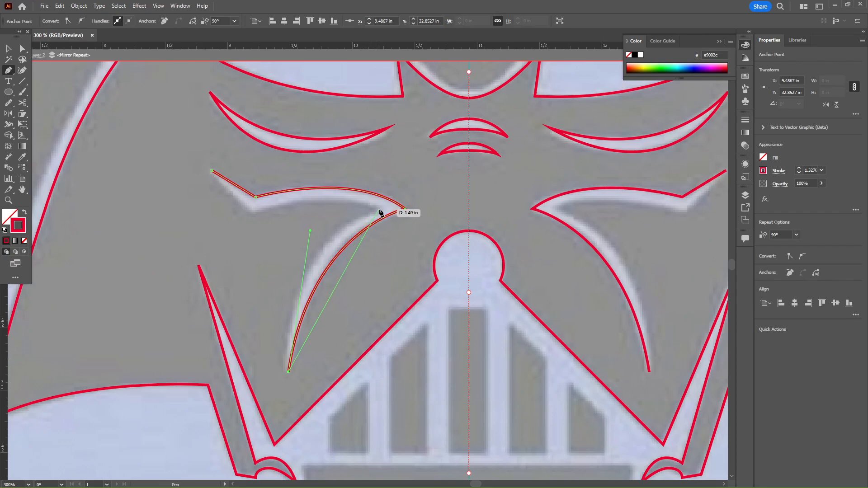
Step: Trace the cheek stripe's remaining edge from the lower tip back through the inner corner and notch, closing the path at the outer tip
drag(380, 209, 486, 171)
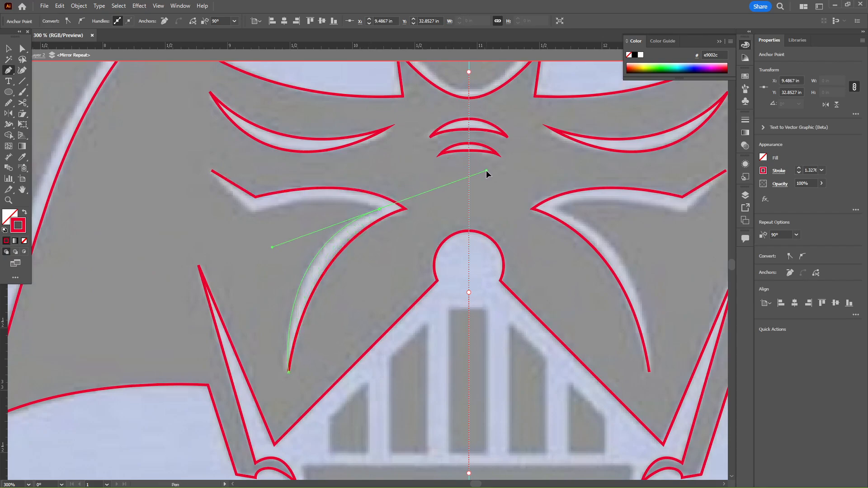
click(380, 209)
drag(252, 213, 173, 240)
click(251, 213)
click(212, 171)
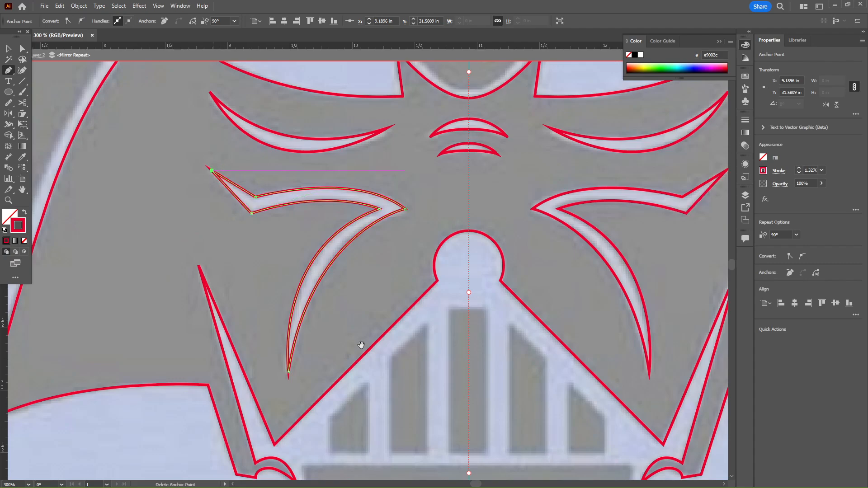
Step: Draw the left half of the horizontal bar below the mouth grille, ending its upper and lower edges on the centre line
scroll(362, 344, down, 3)
scroll(362, 344, right, 2)
click(246, 328)
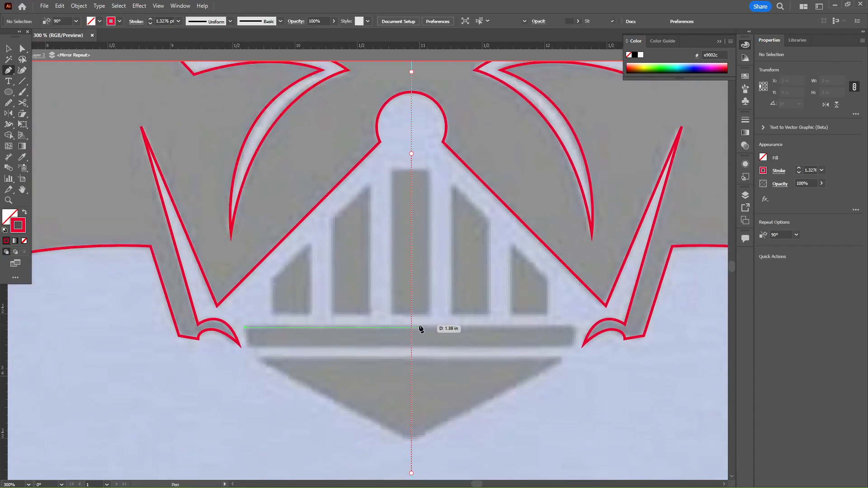
click(412, 327)
click(411, 348)
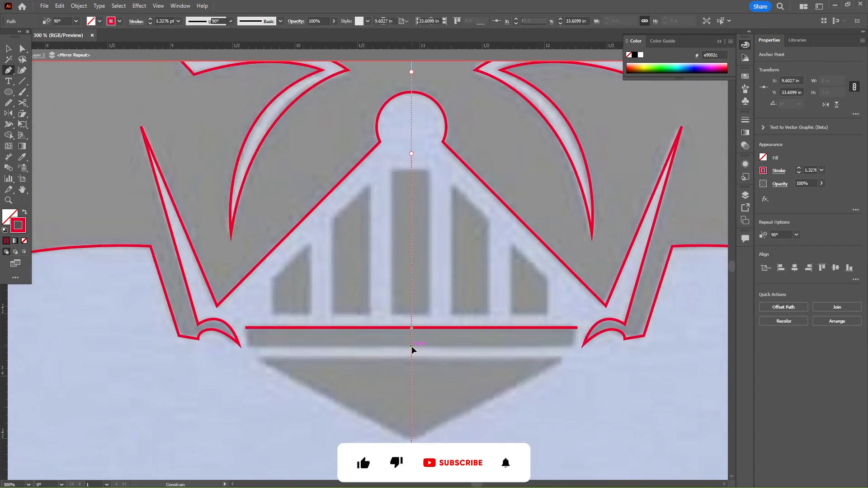
ctrl+click(405, 360)
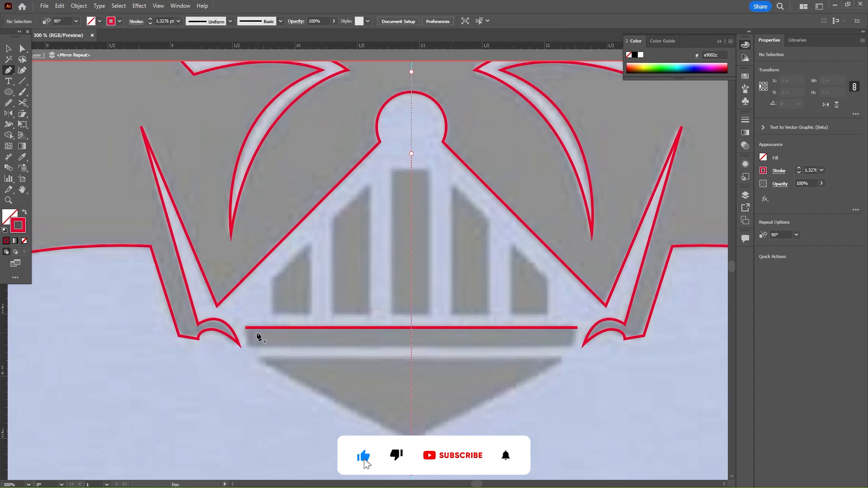
click(246, 328)
click(247, 344)
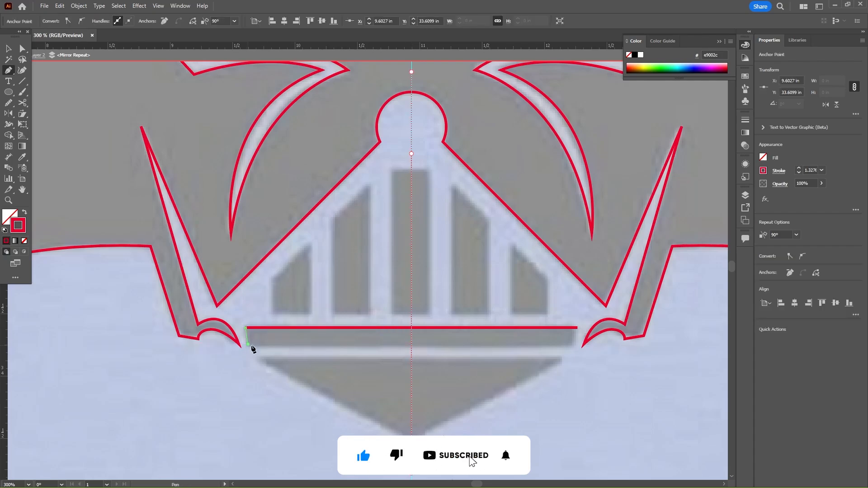
click(411, 345)
Step: Draw the left half of the downward-pointing triangle below the horizontal bar, ending on the centre line, and end the path
click(411, 358)
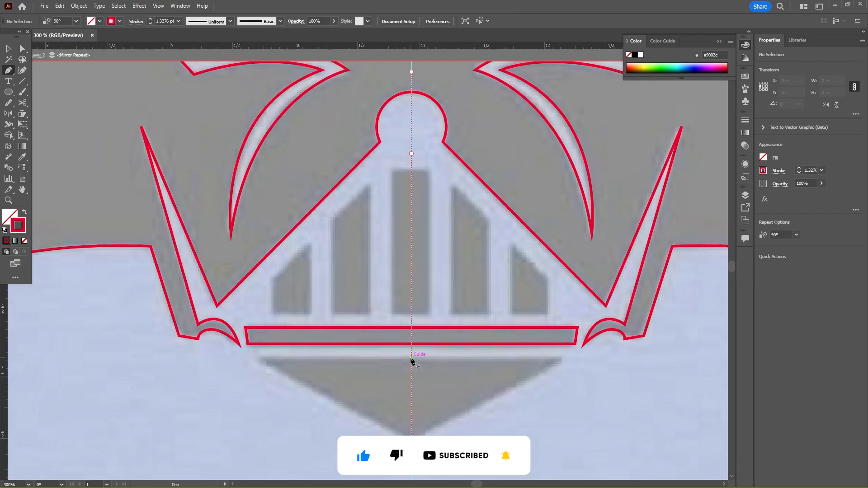
click(257, 358)
click(412, 439)
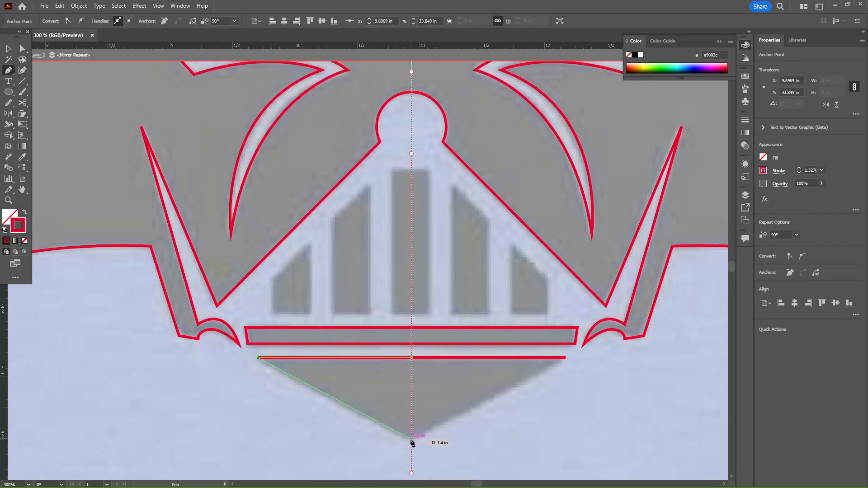
ctrl+click(388, 384)
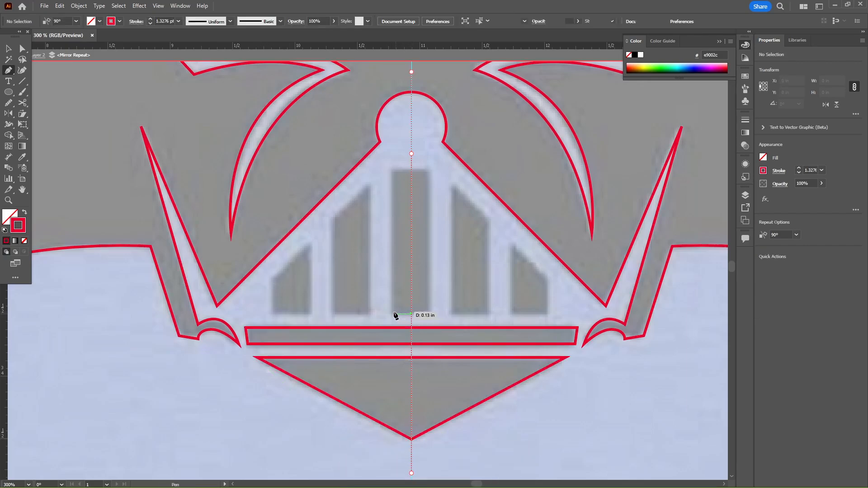
Step: Draw the left half of the grille's central vertical bar along the centre line and end the path
click(394, 314)
click(392, 170)
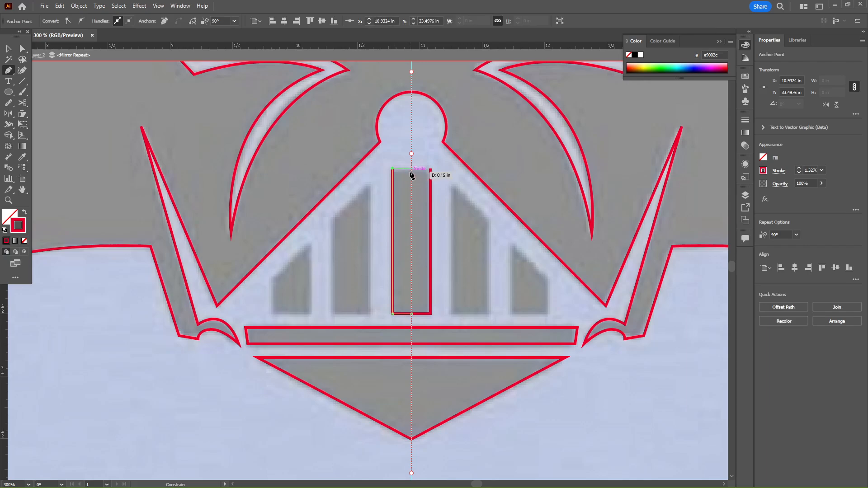
click(411, 171)
ctrl+click(365, 189)
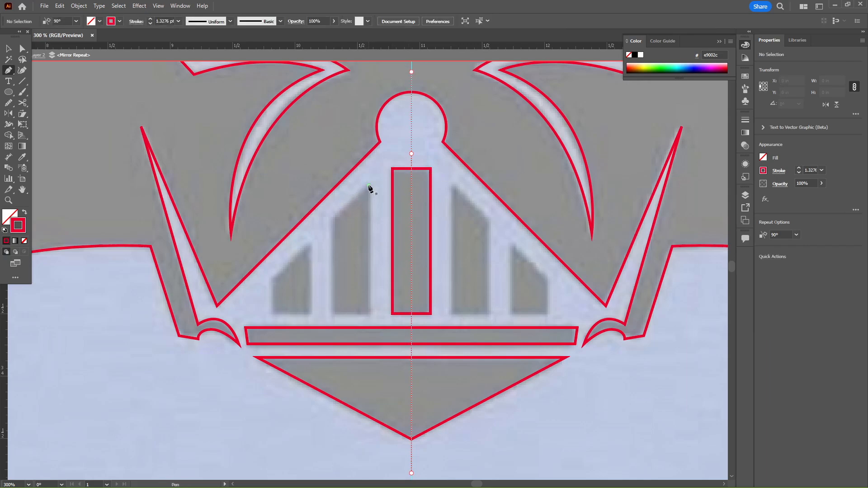
Step: Draw the closed slanted-top grille bar beside the central bar on the left
click(369, 185)
click(369, 313)
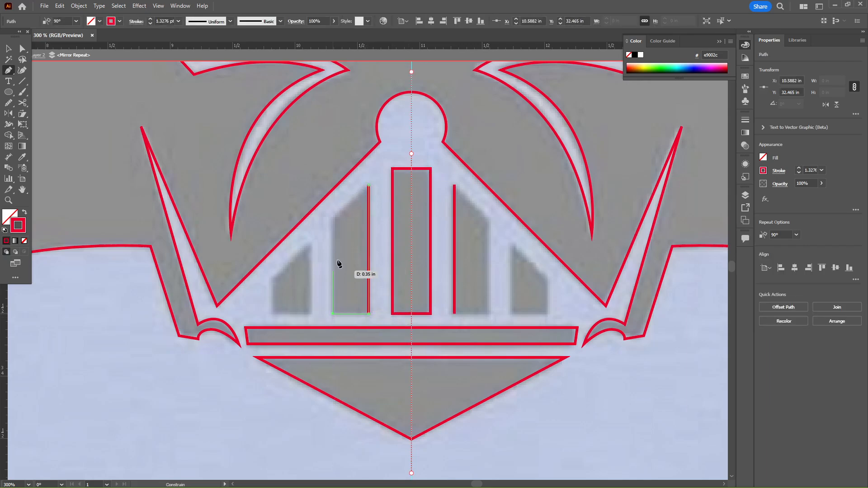
click(334, 218)
click(369, 185)
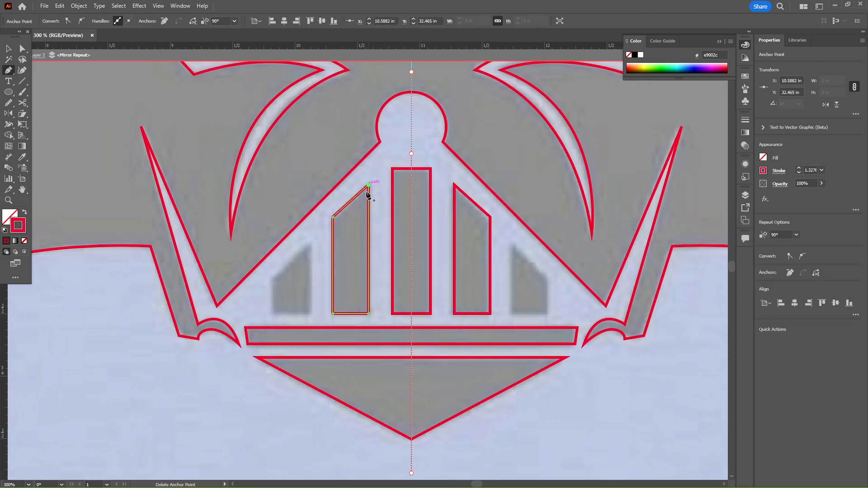
Step: Draw the closed short slanted-top outer grille bar on the left, correcting its lower inner corner
click(310, 247)
click(273, 279)
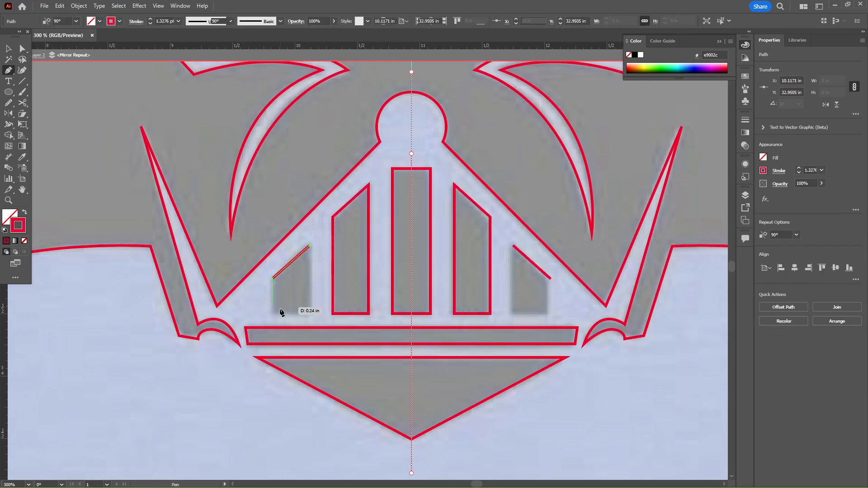
click(311, 314)
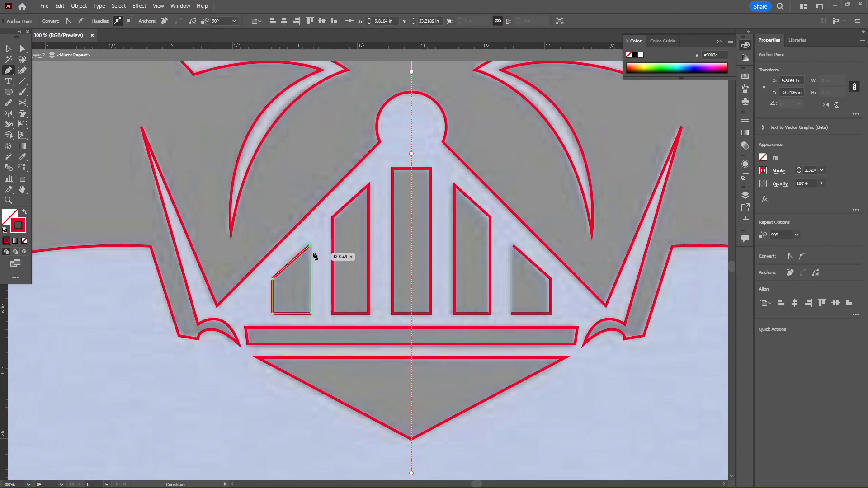
key(ctrl+z)
click(311, 315)
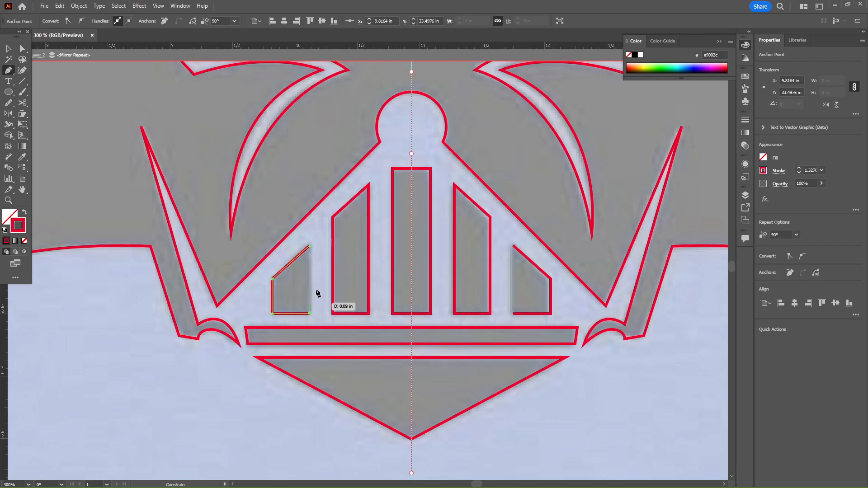
click(310, 246)
ctrl+click(322, 234)
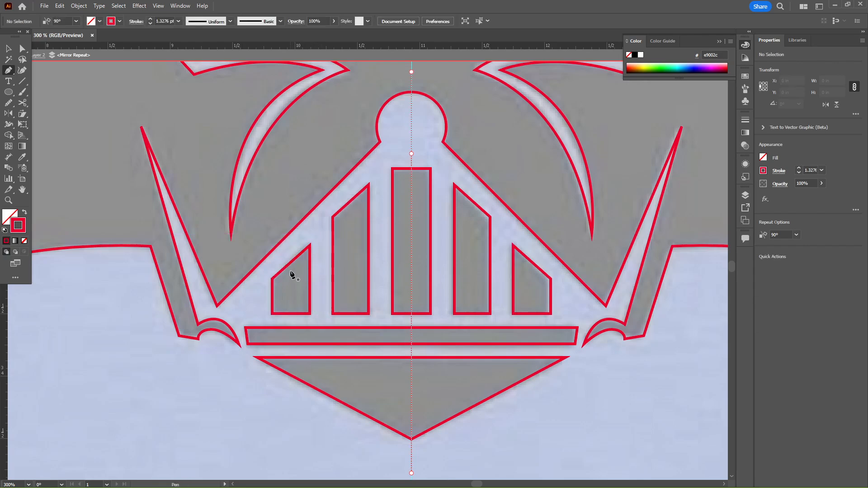
Step: Trace the helmet's inner rim from its lower left end up over the left eye and down to the centre line
drag(229, 144, 328, 483)
drag(379, 297, 575, 115)
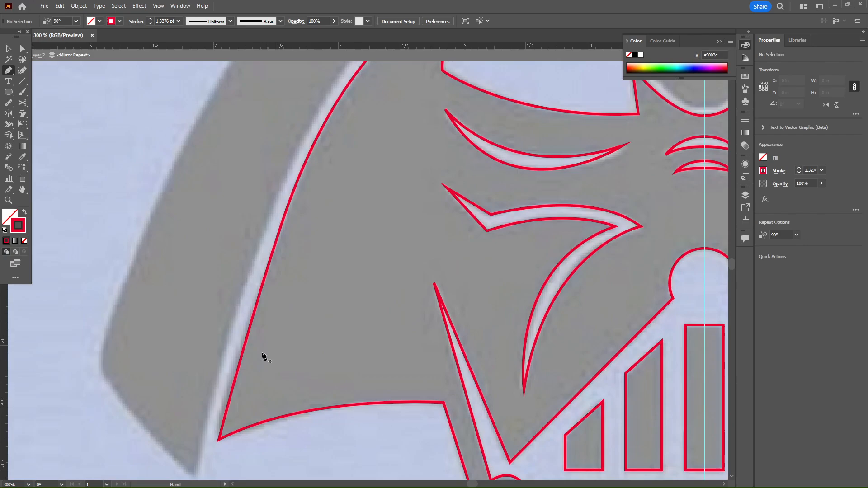
drag(217, 432, 219, 371)
drag(235, 235, 191, 384)
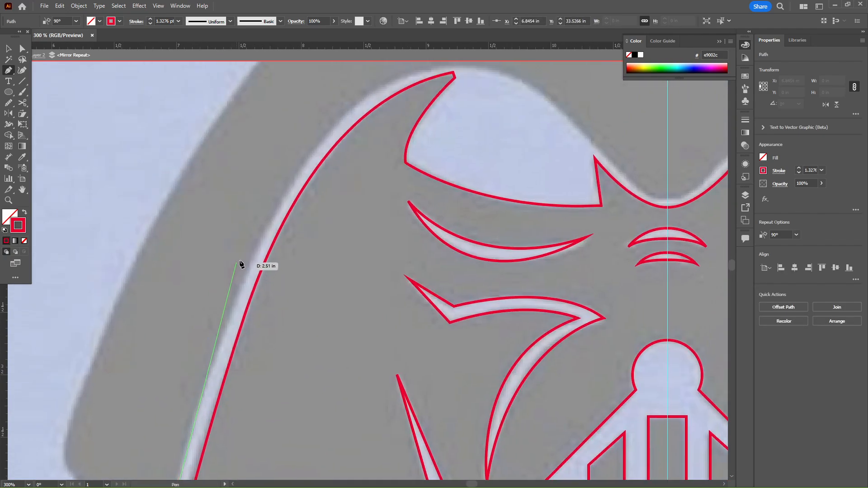
drag(260, 240, 272, 213)
drag(295, 149, 324, 111)
drag(481, 77, 454, 159)
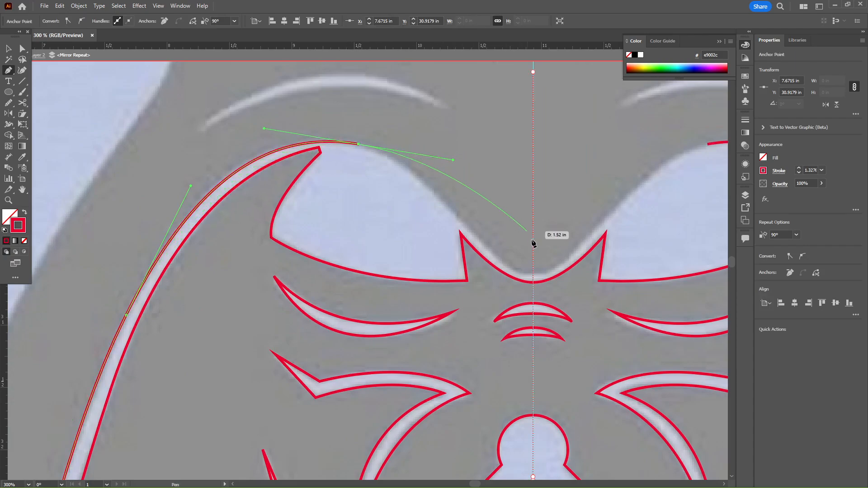
drag(533, 273, 592, 273)
Step: Fine-tune the curve handle of the rim's anchor above the left eye and deselect the path
click(358, 144)
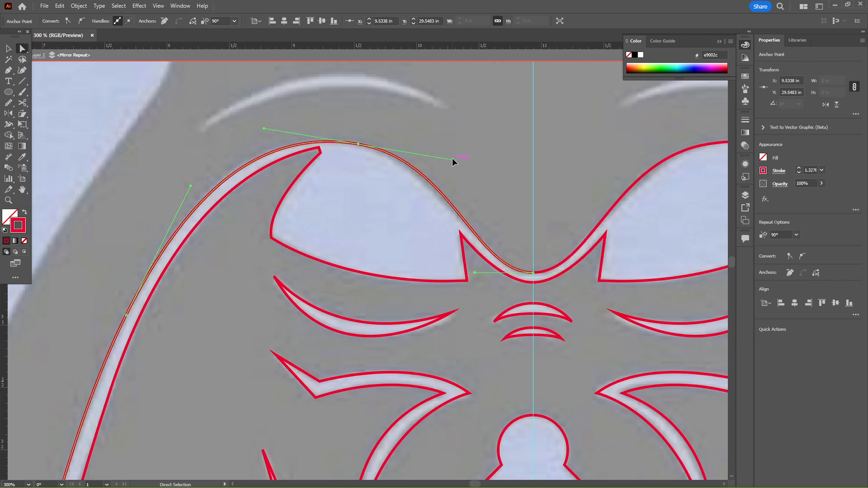
drag(452, 160, 449, 159)
click(459, 164)
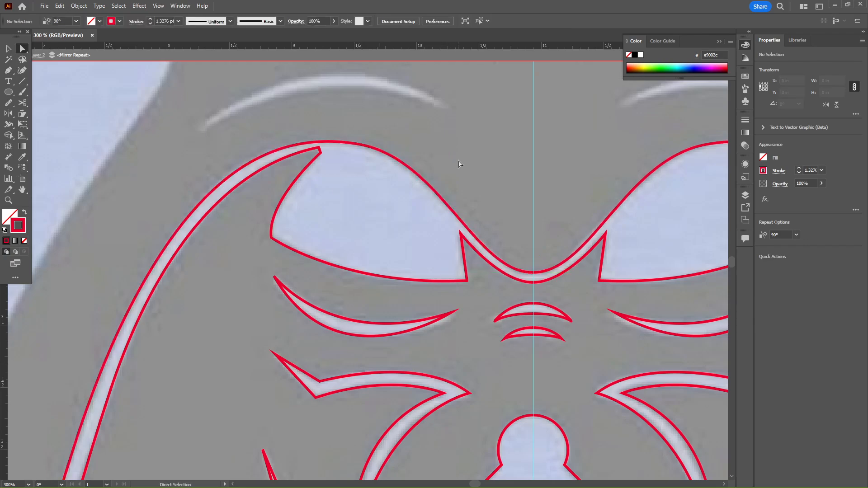
Step: Draw the lower and upper curves of the thin brow crescent above the left eye
scroll(198, 241, up, 3)
click(189, 241)
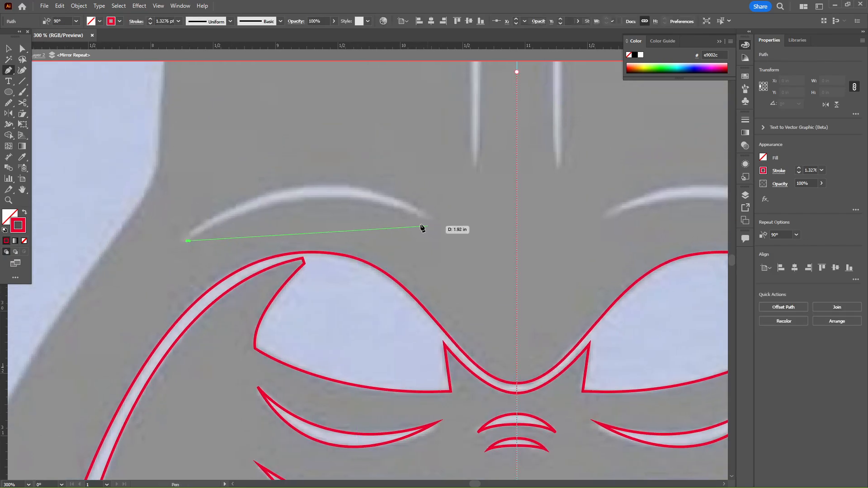
drag(430, 221, 576, 284)
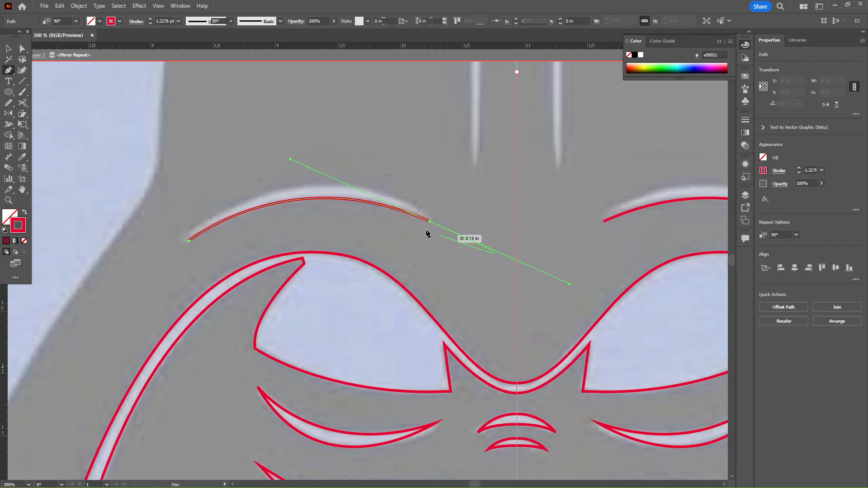
click(430, 222)
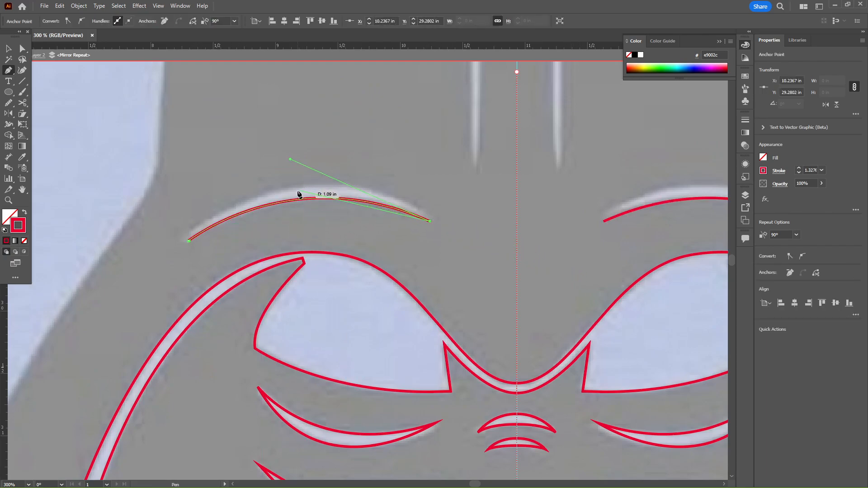
drag(290, 190, 226, 207)
key(a)
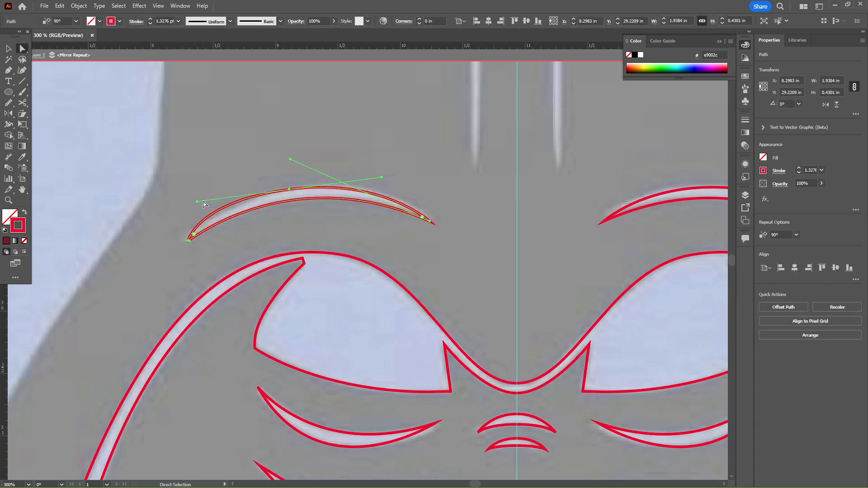
Step: Trace the inner edge of the left forehead stripe from its lower tip to the top and across to the centre line
click(216, 199)
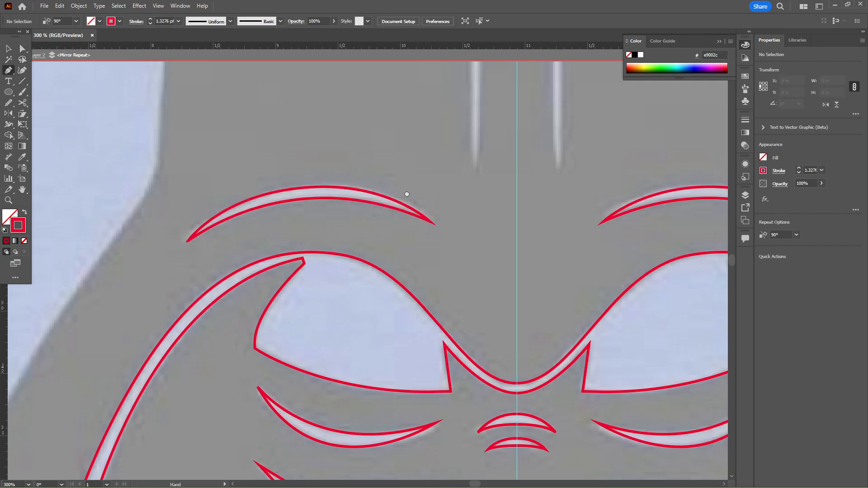
drag(408, 194, 395, 334)
click(367, 374)
drag(367, 220, 355, 448)
drag(376, 344, 361, 181)
scroll(351, 299, up, 2)
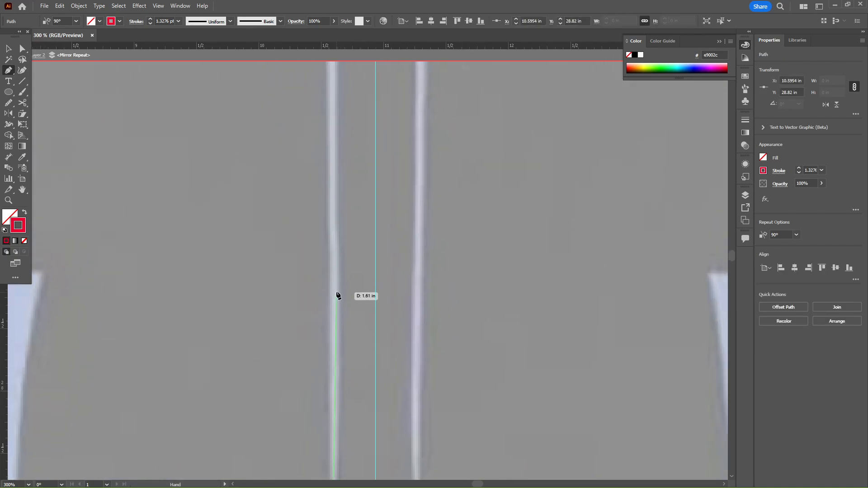
scroll(339, 199, up, 5)
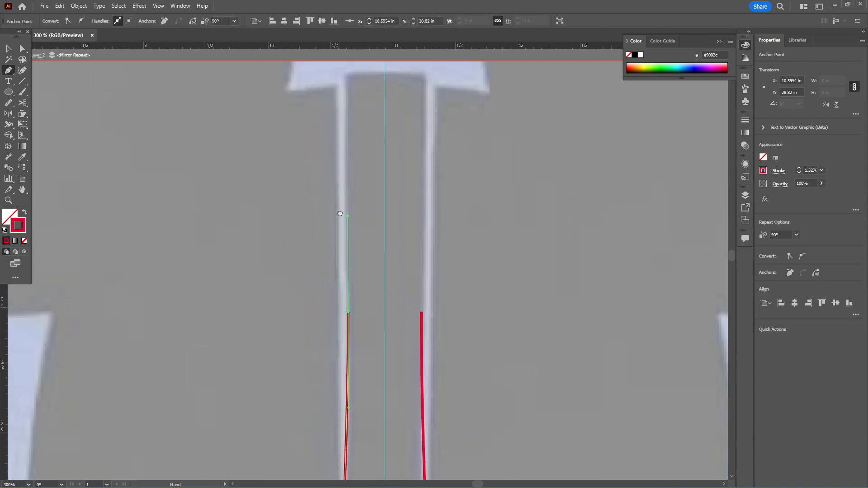
click(344, 180)
click(381, 180)
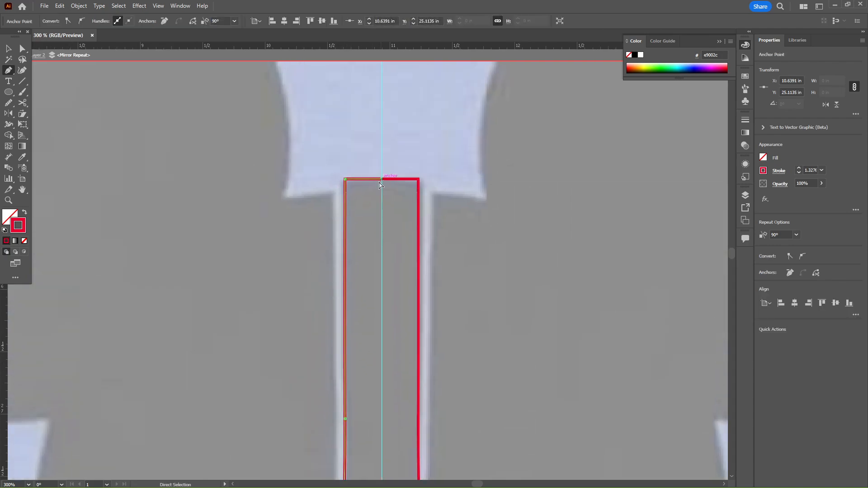
drag(362, 342, 353, 40)
key(Escape)
Step: Continue the path from the stripe's lower tip up its outer edge and across to the left ear's inner base
click(329, 342)
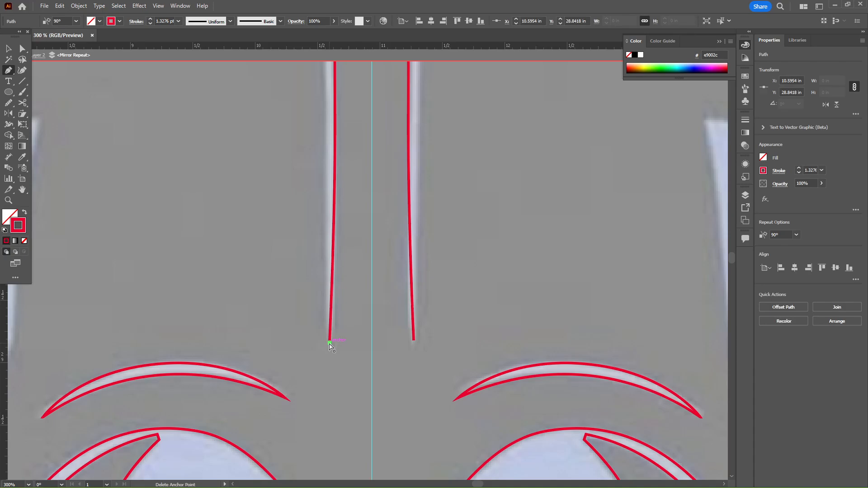
key(ctrl+z)
click(330, 341)
drag(311, 257, 335, 372)
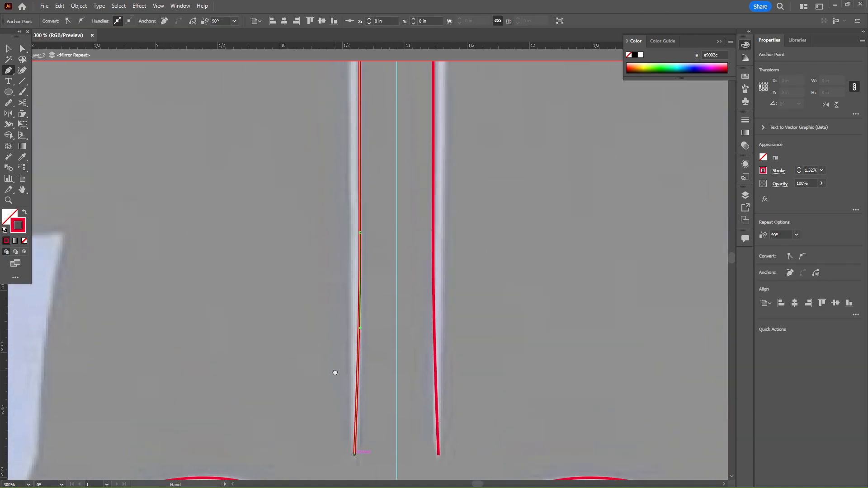
click(351, 225)
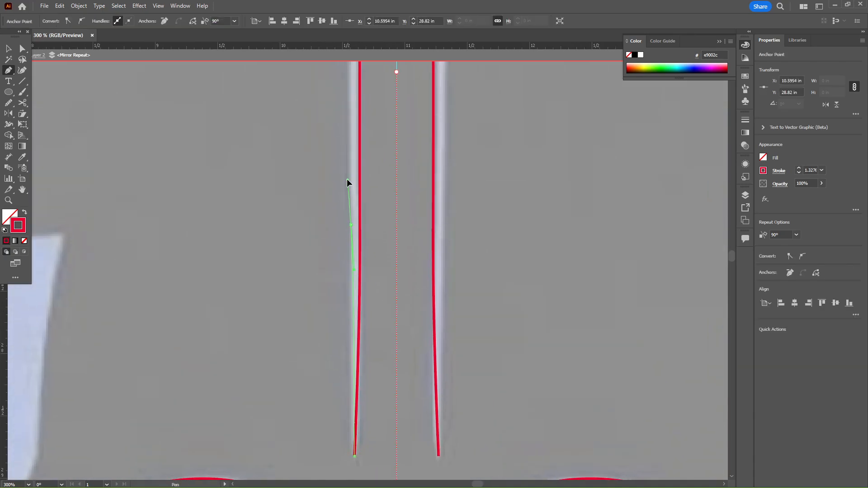
click(349, 140)
drag(347, 36, 351, 277)
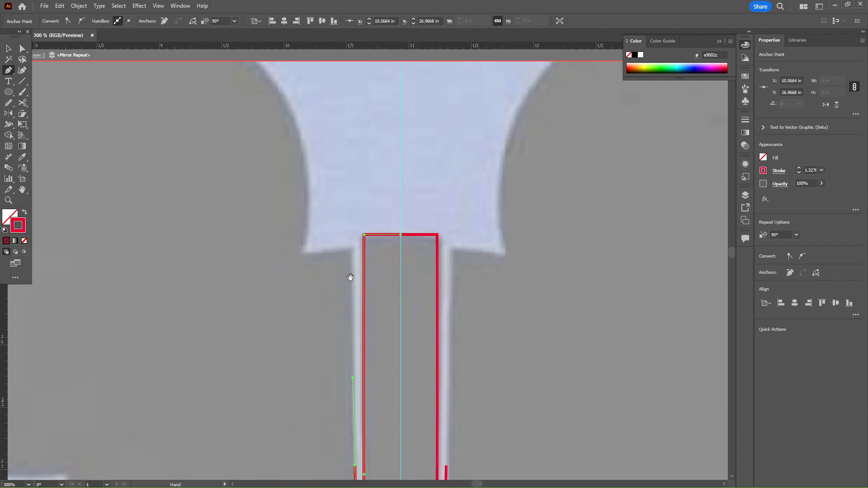
click(353, 247)
key(ctrl+minus)
key(ctrl+minus)
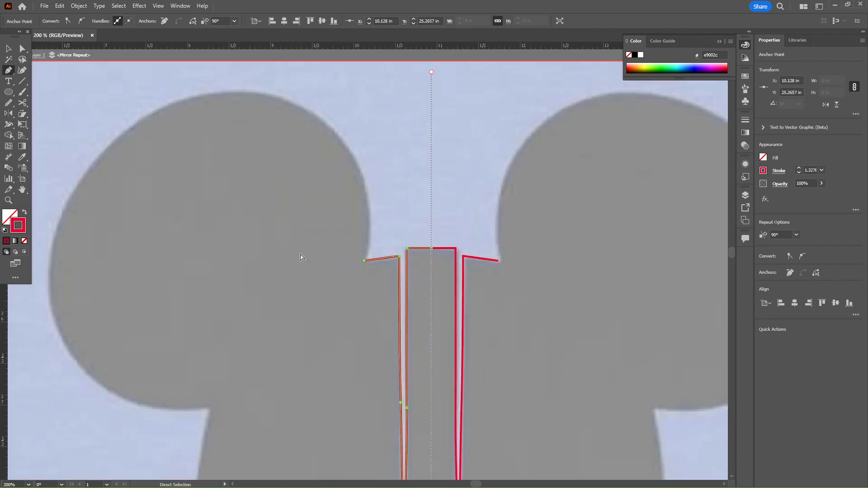
Step: Trace the helmet's outer contour from the ear's inner base down to the flared left tip, join it to the inner rim's end, and deselect
drag(311, 332, 343, 156)
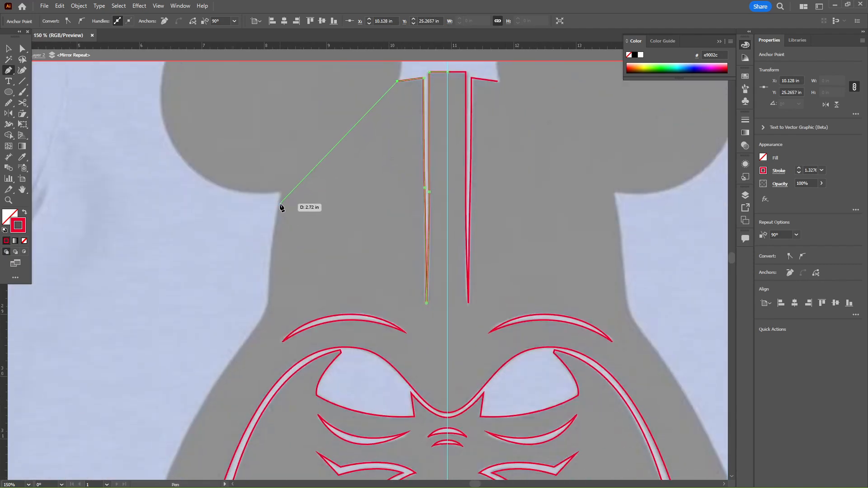
drag(279, 203, 416, 138)
click(269, 312)
drag(296, 350, 319, 356)
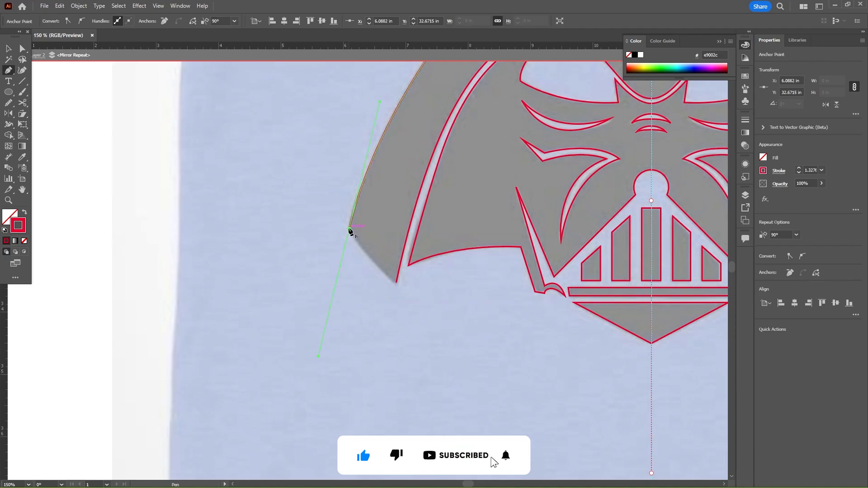
click(396, 282)
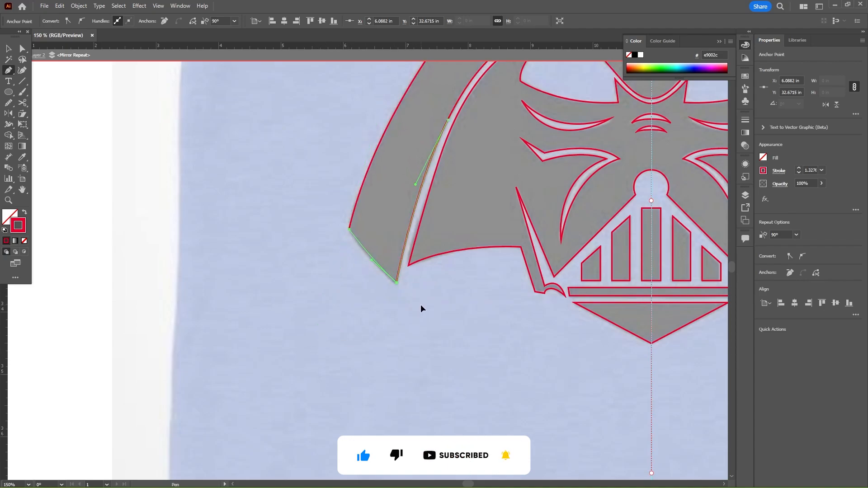
ctrl+click(461, 329)
Step: Draw a circle about 3.17 in across over the left ear with the Ellipse tool
drag(462, 149, 258, 434)
drag(325, 205, 321, 280)
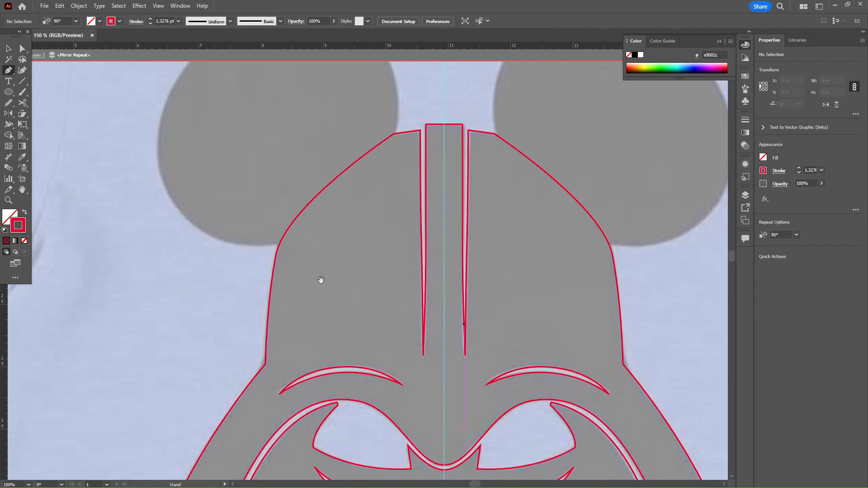
key(c)
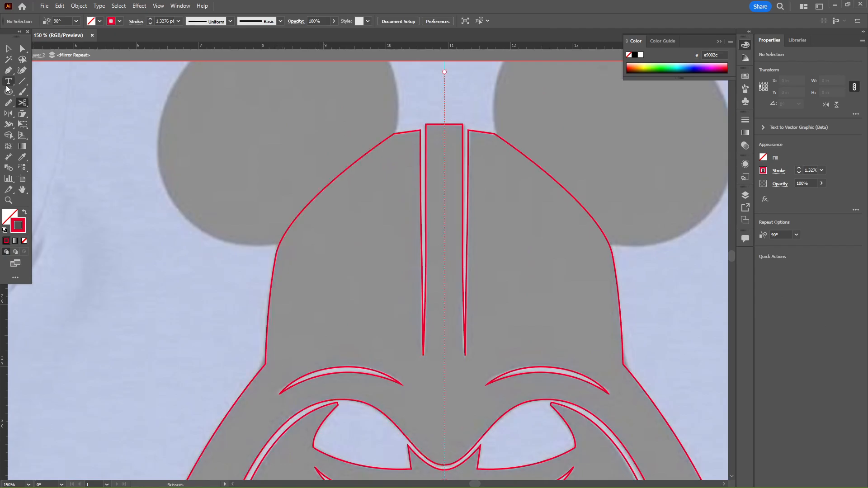
drag(165, 149, 139, 203)
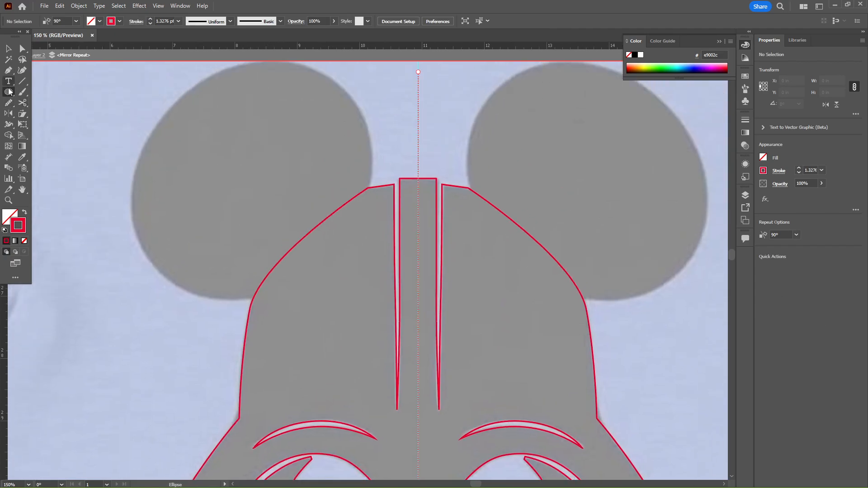
mouse_move(241, 174)
mouse_down()
mouse_move(357, 273)
mouse_move(336, 275)
mouse_move(303, 328)
mouse_move(222, 346)
mouse_move(262, 346)
mouse_up()
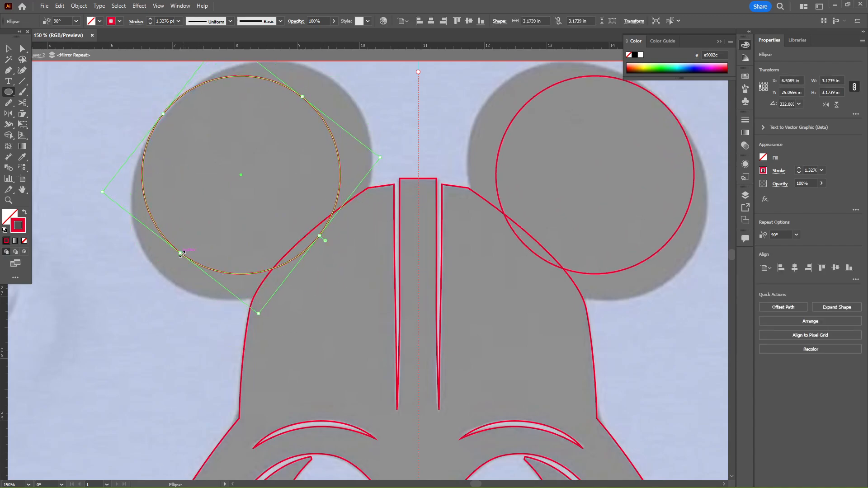
Step: Reshape the ear circle into an ellipse about 3.51 by 4.09 in, rotated to 315°, to match the ear's outline
drag(182, 254, 168, 280)
mouse_move(312, 111)
mouse_down()
mouse_move(291, 155)
mouse_move(310, 127)
mouse_up()
drag(300, 277, 318, 292)
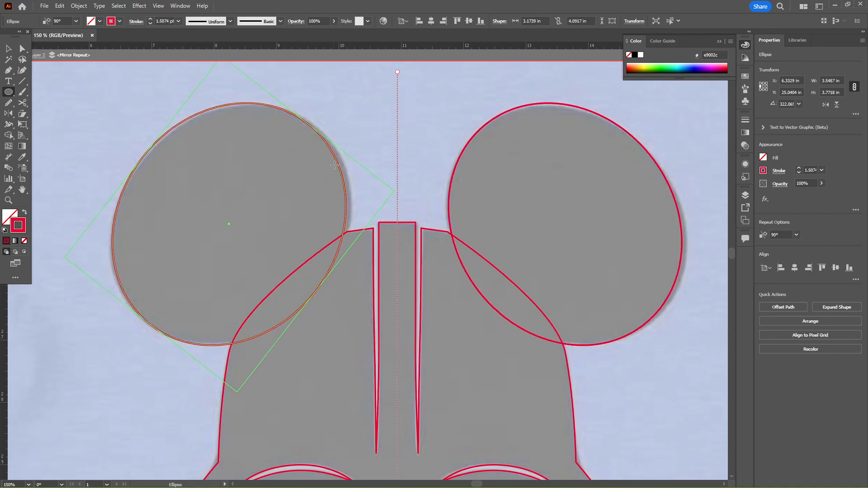
drag(310, 122, 322, 138)
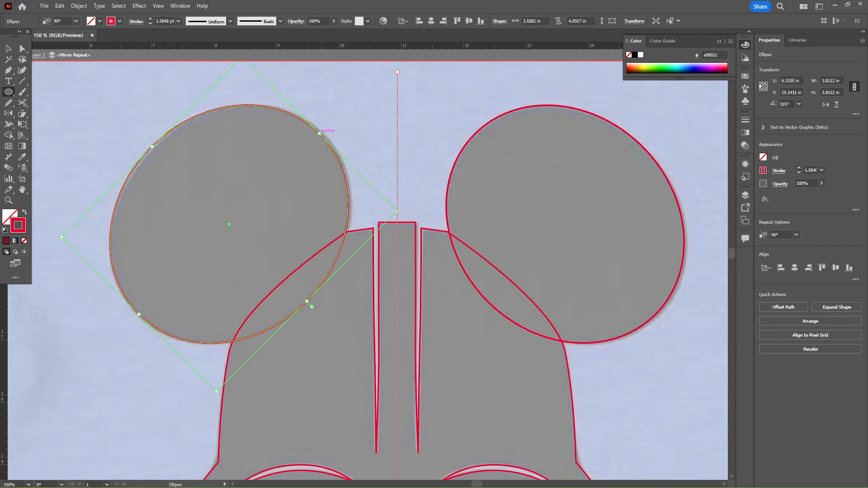
Step: Merge the left ear ellipse, its overlap and the helmet into one outline with the Shape Builder, and deselect
key(v)
shift+click(343, 254)
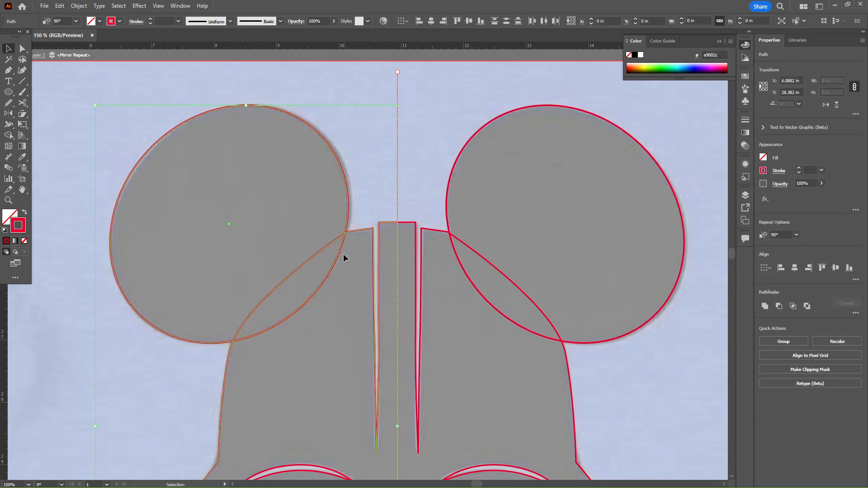
click(8, 135)
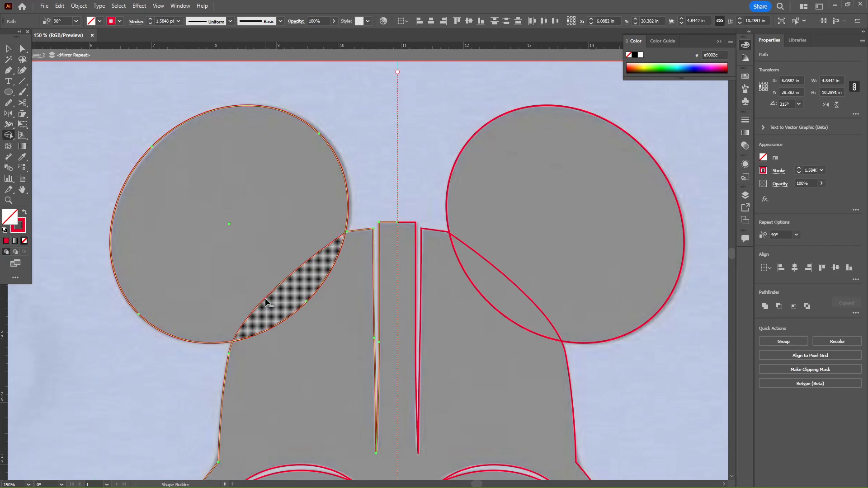
drag(266, 301, 296, 314)
key(v)
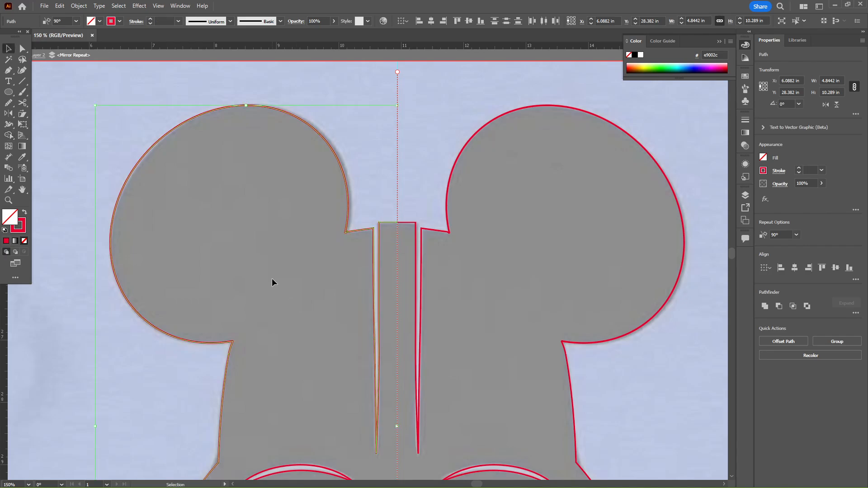
click(273, 278)
Step: Extend the end anchor of the helmet's short top edge outward past the left ear's inner base
key(ctrl+plus)
key(ctrl+plus)
key(ctrl+plus)
key(ctrl+plus)
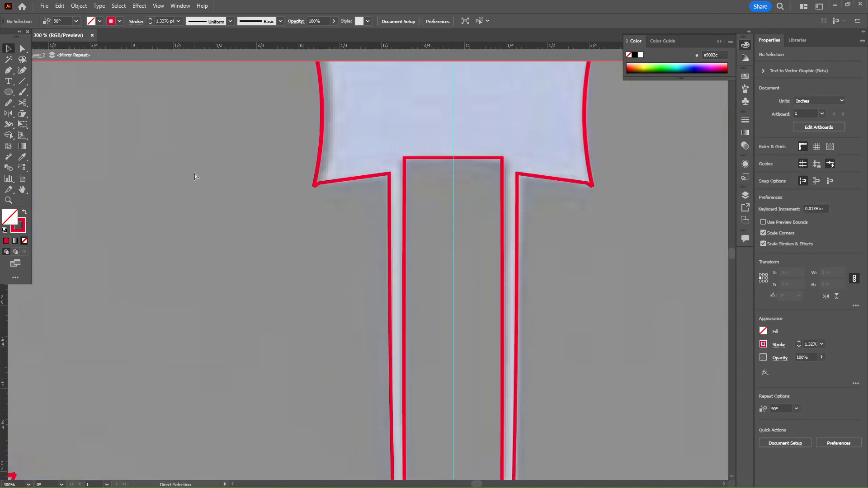
key(a)
click(297, 144)
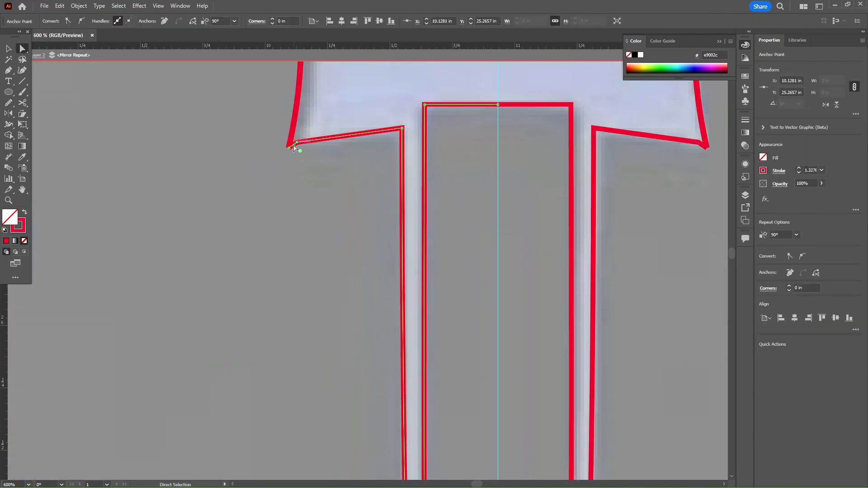
drag(292, 150, 244, 151)
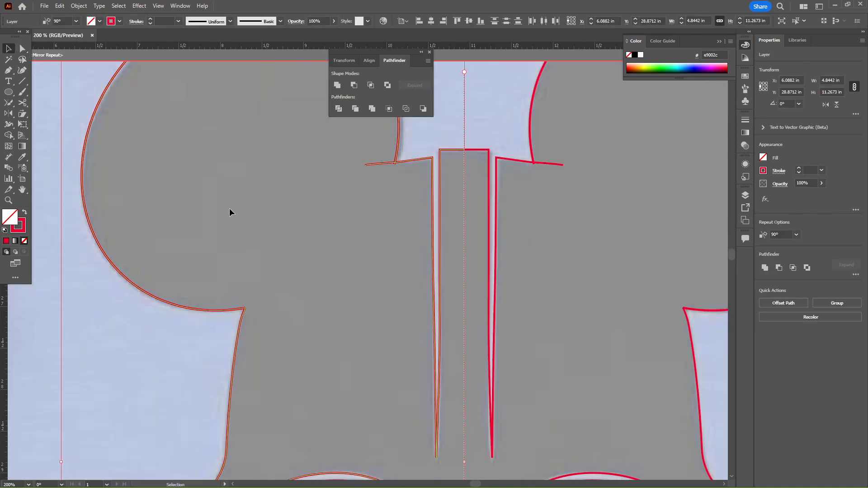
Step: Trim the overhanging line at the ear's inner corner with the Join tool and exit the mirror repeat's isolation mode
click(10, 104)
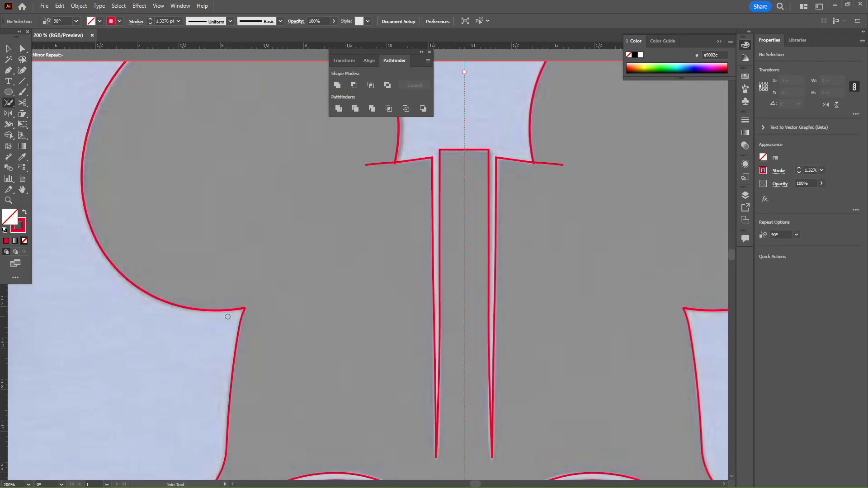
drag(385, 140, 384, 140)
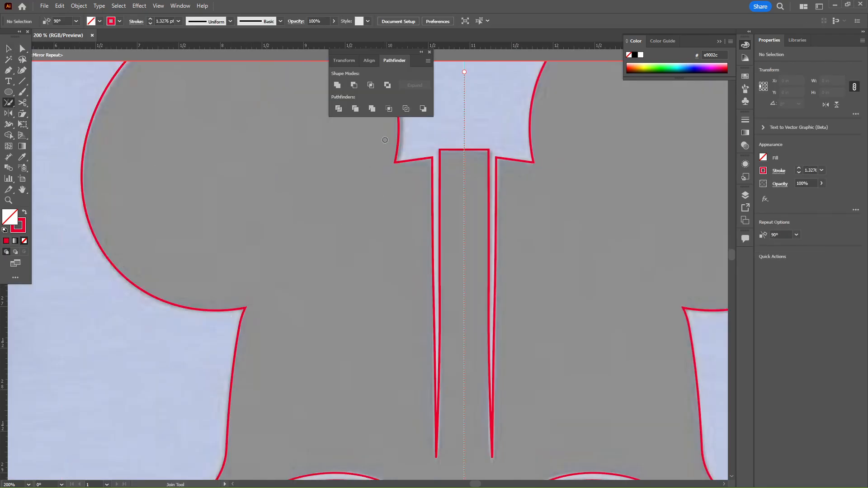
key(v)
double_click(346, 232)
Step: Move the finished mirror repeat artwork off the shirt design so it sits beside the reference
key(ctrl+minus)
key(ctrl+minus)
key(ctrl+minus)
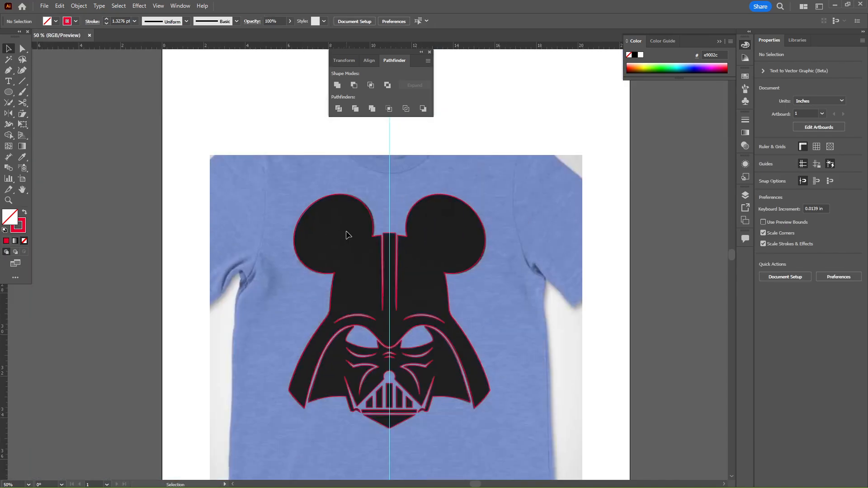
mouse_move(347, 235)
mouse_down()
mouse_move(231, 271)
mouse_move(416, 258)
mouse_up()
click(362, 253)
key(ctrl+plus)
drag(361, 252, 265, 252)
drag(254, 250, 533, 313)
Step: Expand the mirror repeat with Object and Fill enabled, and deselect it
click(78, 5)
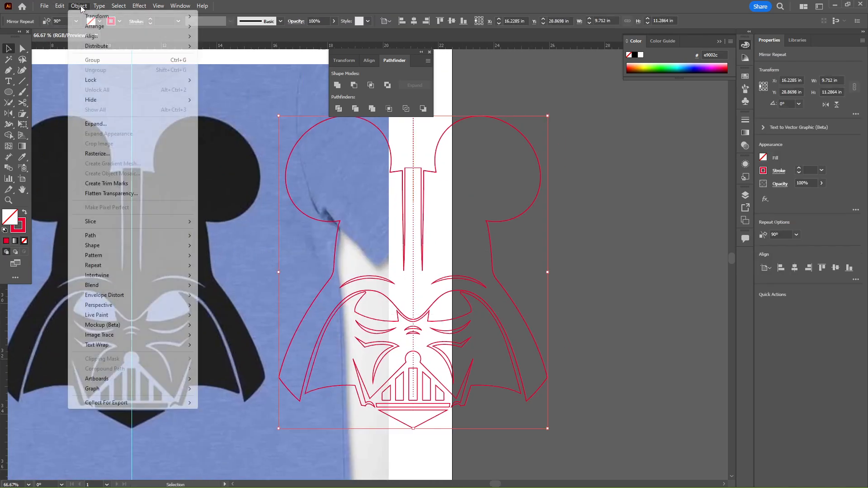
click(109, 122)
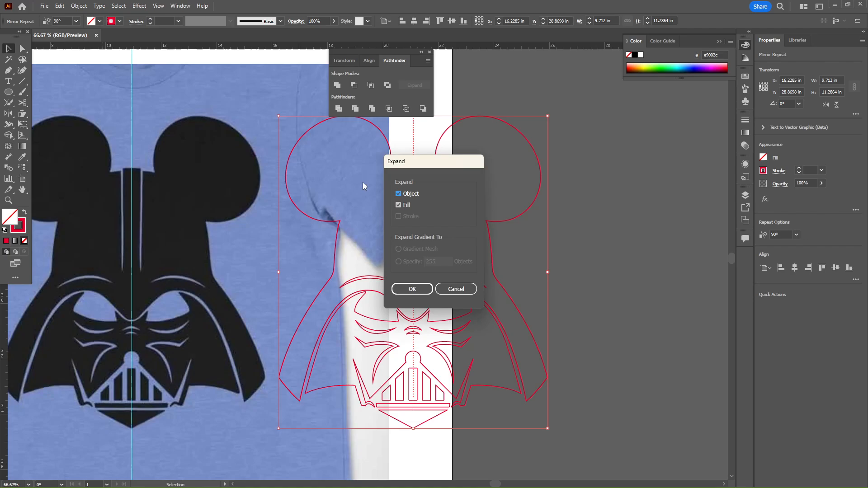
click(412, 289)
click(282, 122)
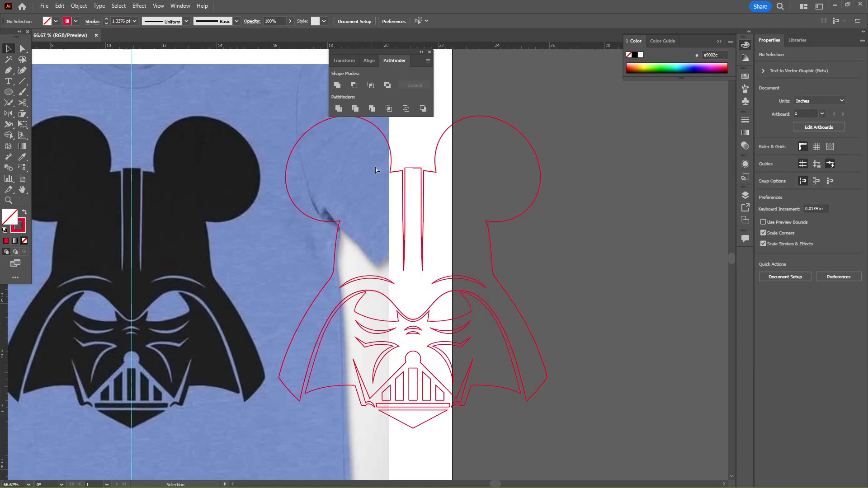
Step: In Outline view, delete the two invisible bounding rectangles around the mask halves, and return to Preview
key(ctrl+y)
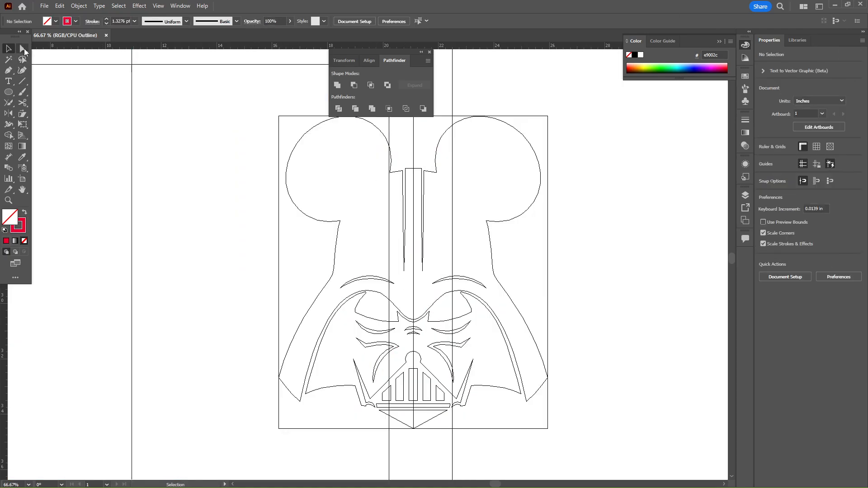
drag(25, 52, 67, 50)
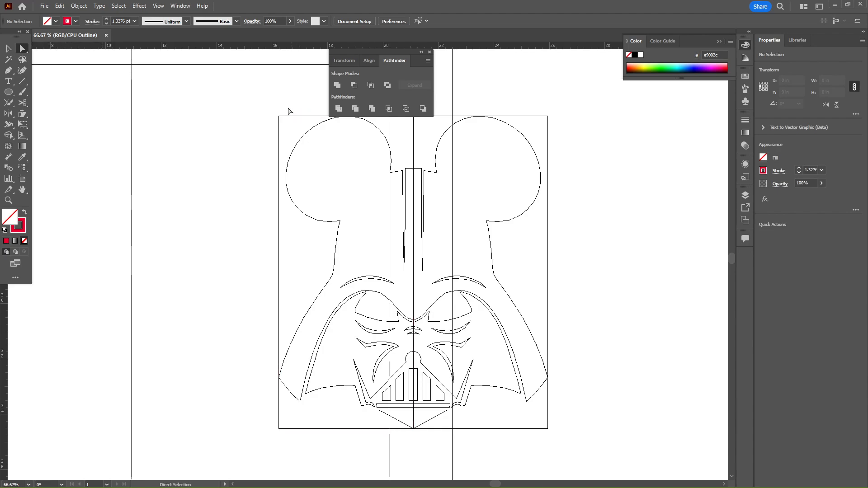
drag(289, 121, 287, 121)
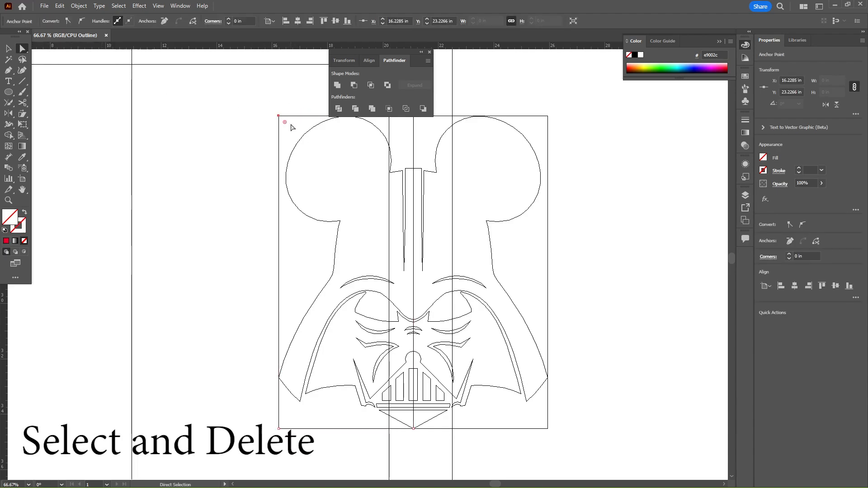
key(Delete)
drag(551, 111, 537, 128)
key(Delete)
key(Delete)
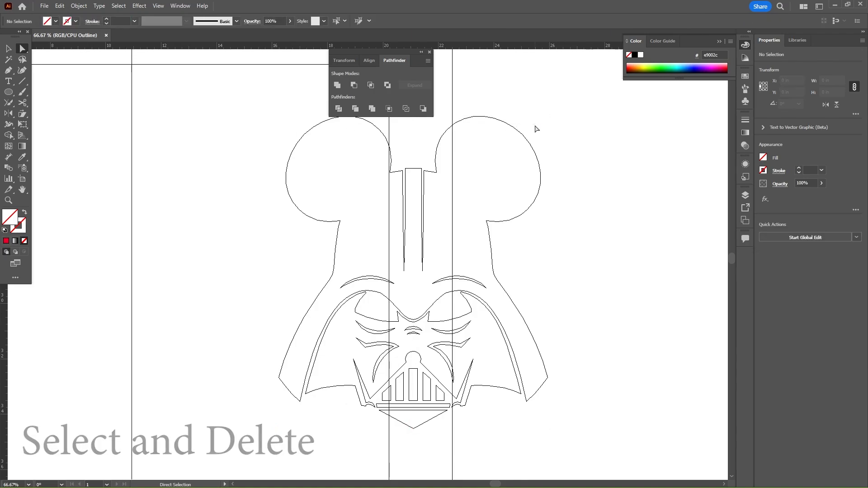
key(ctrl+y)
key(b)
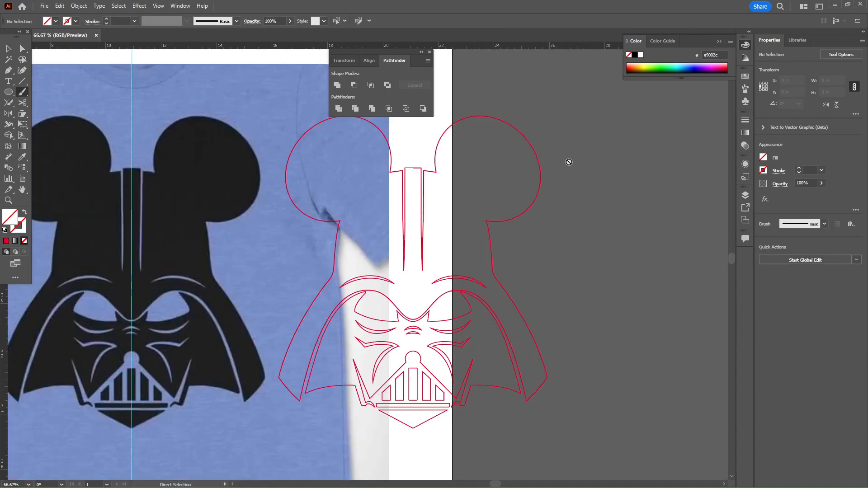
Step: Select all the traced mask outlines and fill the eared helmet and face areas with black (000000) using the Live Paint Bucket
key(v)
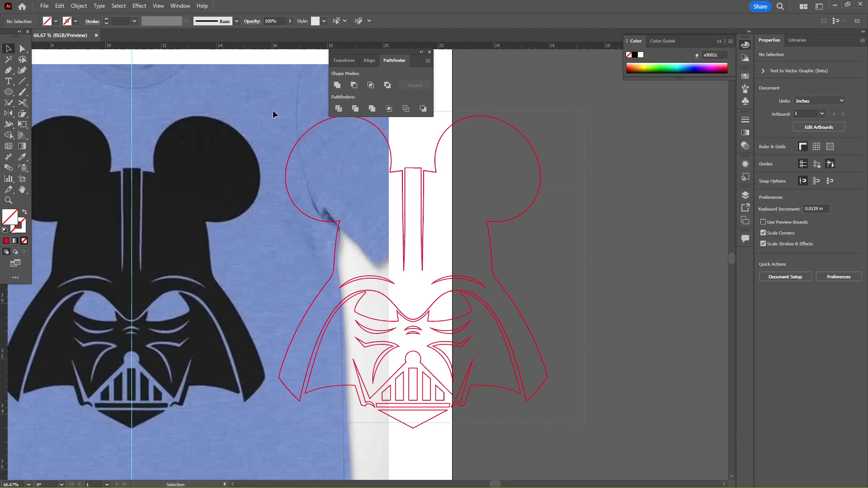
key(ctrl+a)
key(a)
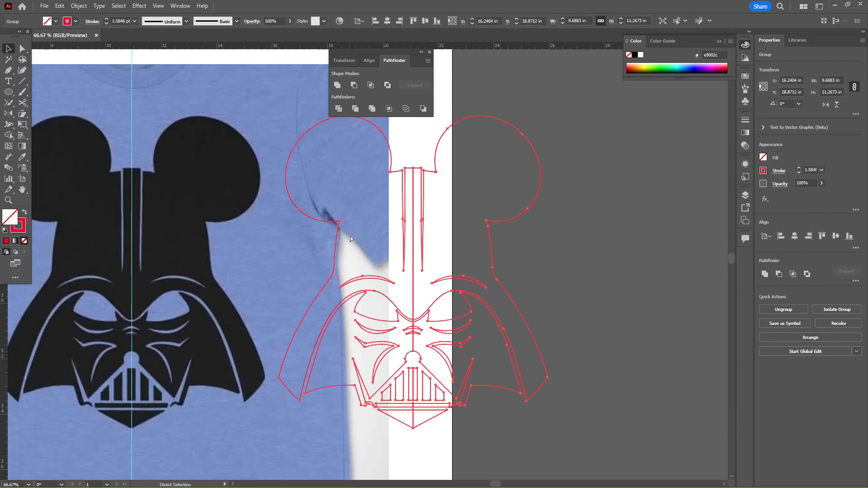
key(v)
click(8, 136)
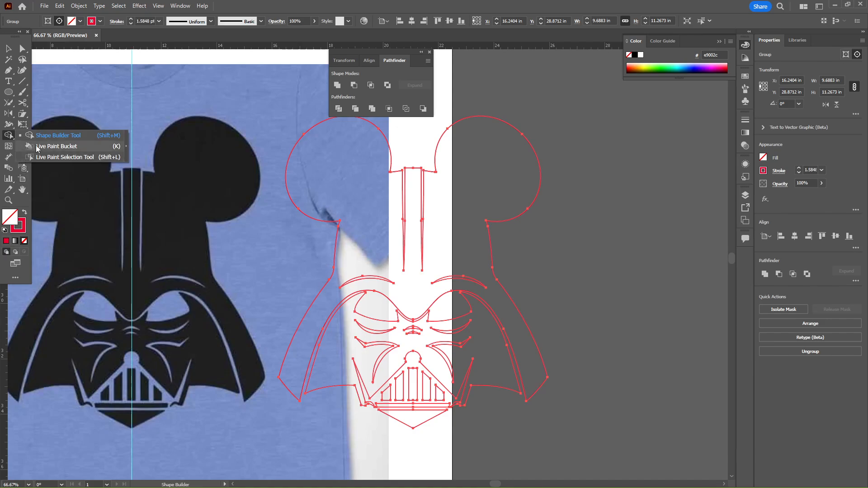
click(56, 147)
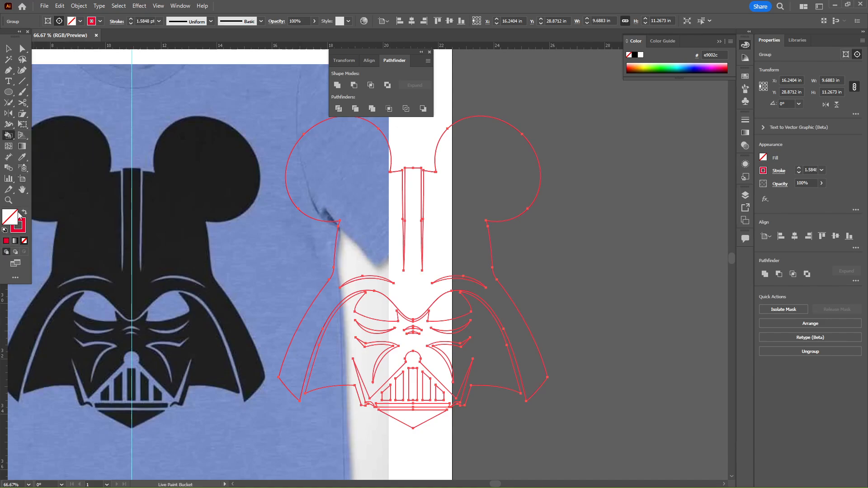
click(634, 56)
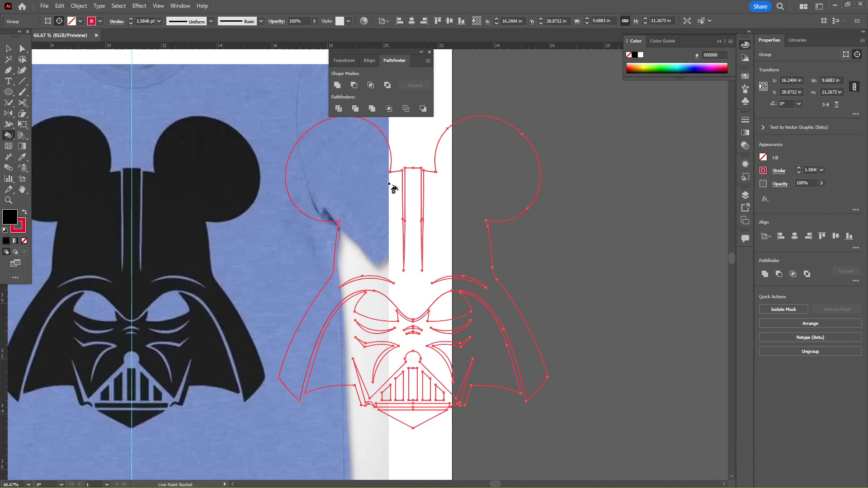
click(387, 183)
click(345, 326)
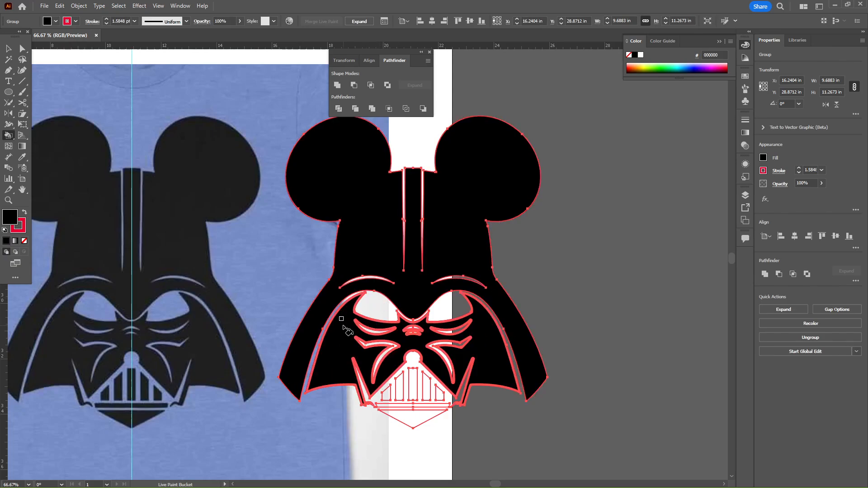
Step: Fill the chin triangle, the horizontal mouth strip and the five vertical grille bars with black, and deselect the artwork
key(ctrl+equal)
scroll(344, 322, down, 5)
click(335, 362)
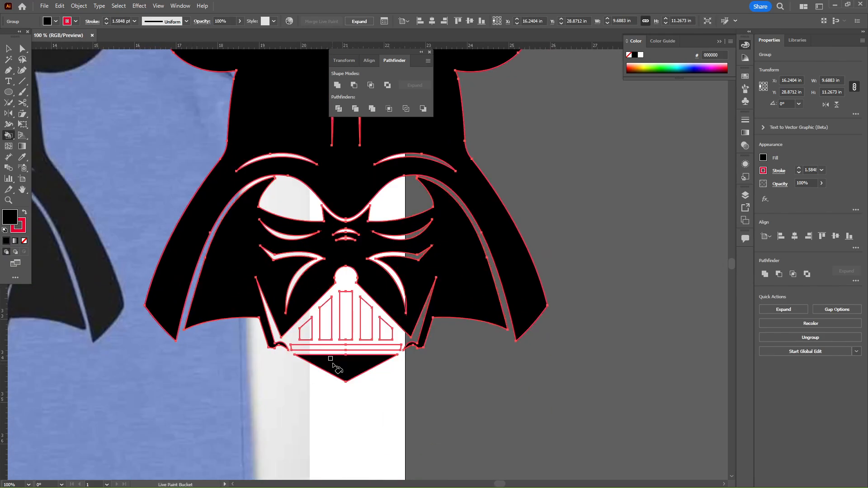
click(326, 331)
click(306, 332)
click(346, 319)
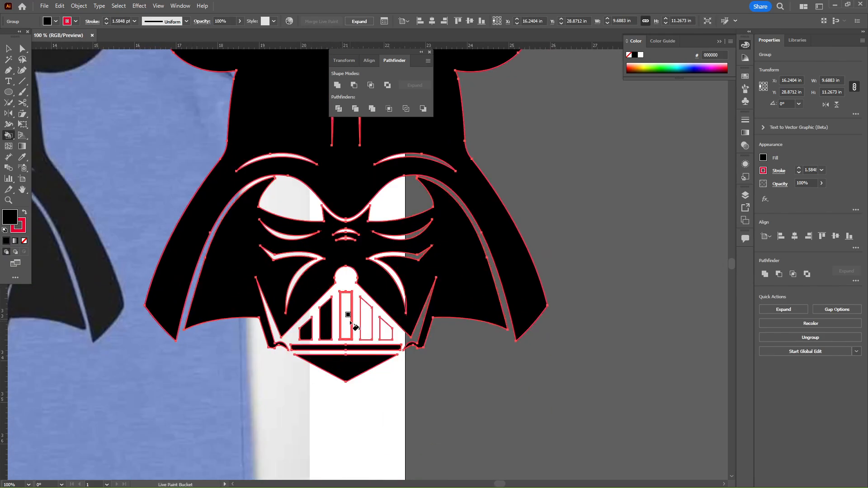
click(366, 323)
click(383, 332)
key(v)
click(489, 387)
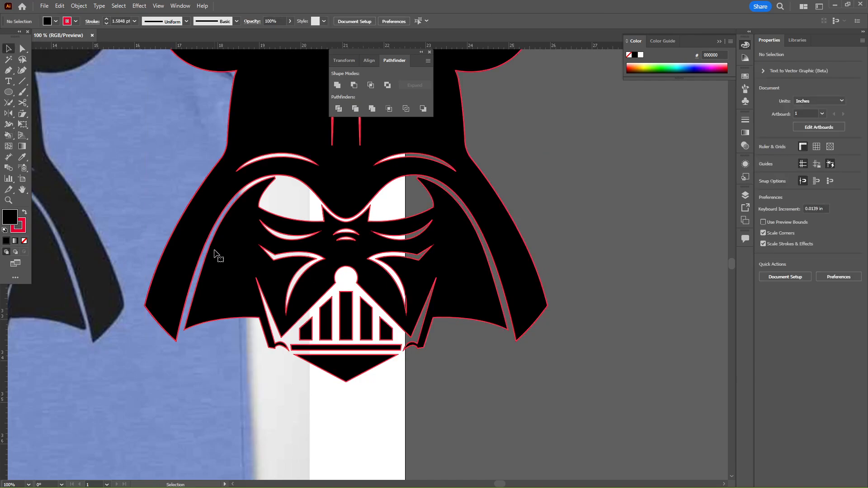
Step: Remove the red stroke from the filled mask artwork and deselect it
click(216, 254)
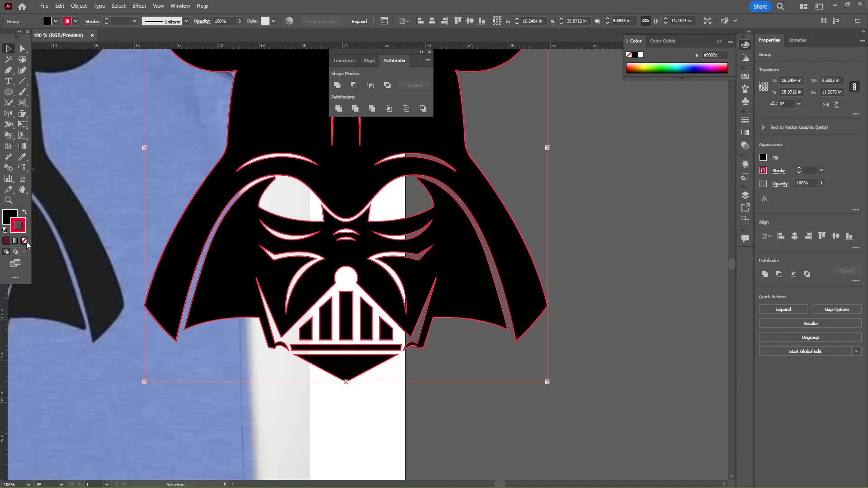
click(26, 243)
click(102, 246)
key(ctrl+minus)
key(ctrl+minus)
drag(103, 247, 118, 322)
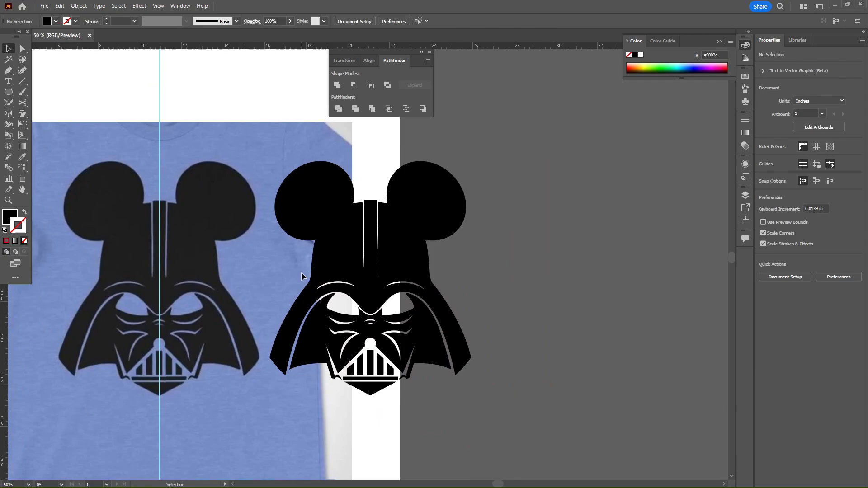
Step: Move the black mask artwork horizontally clear of the shirt image, off the artboard, and view it in Overprint Preview, deselected
click(335, 279)
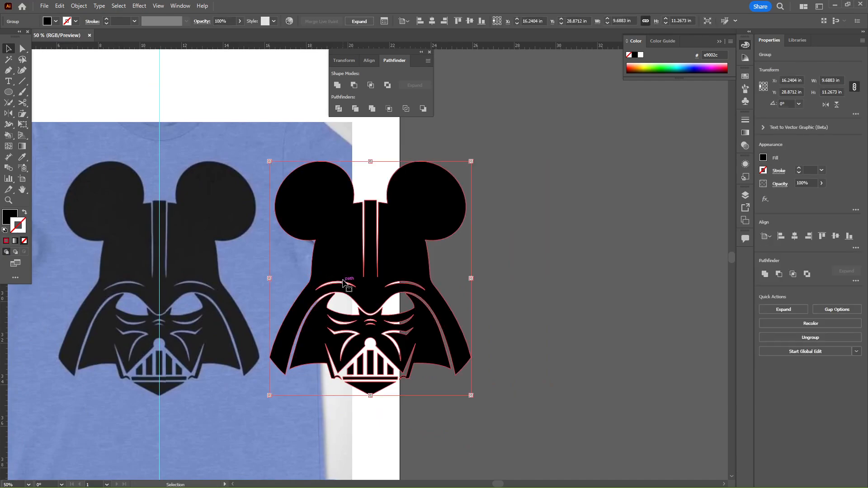
drag(342, 281, 488, 284)
key(ctrl+alt+shift+y)
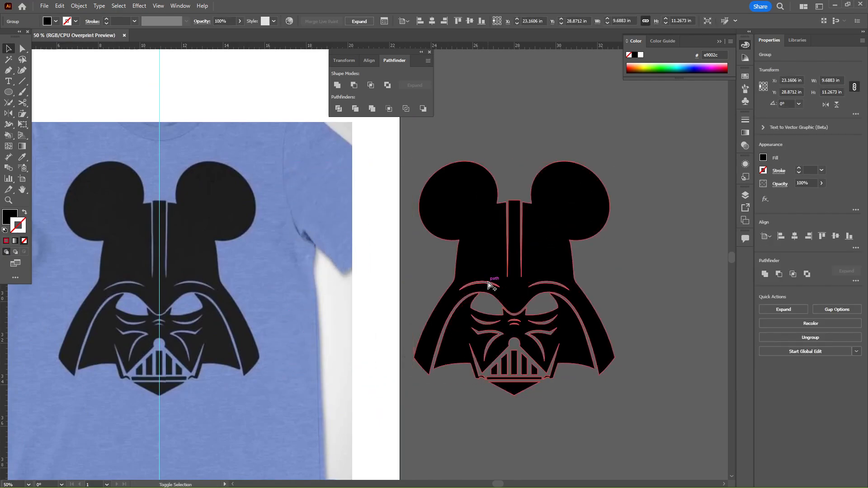
click(426, 274)
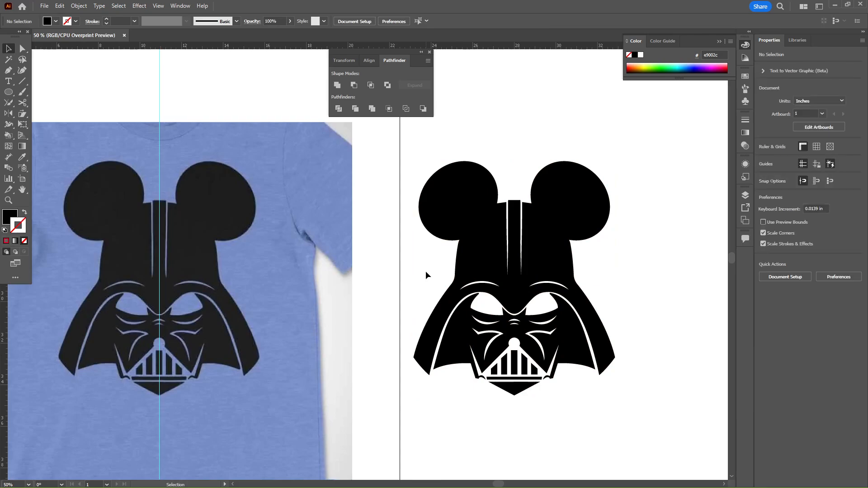